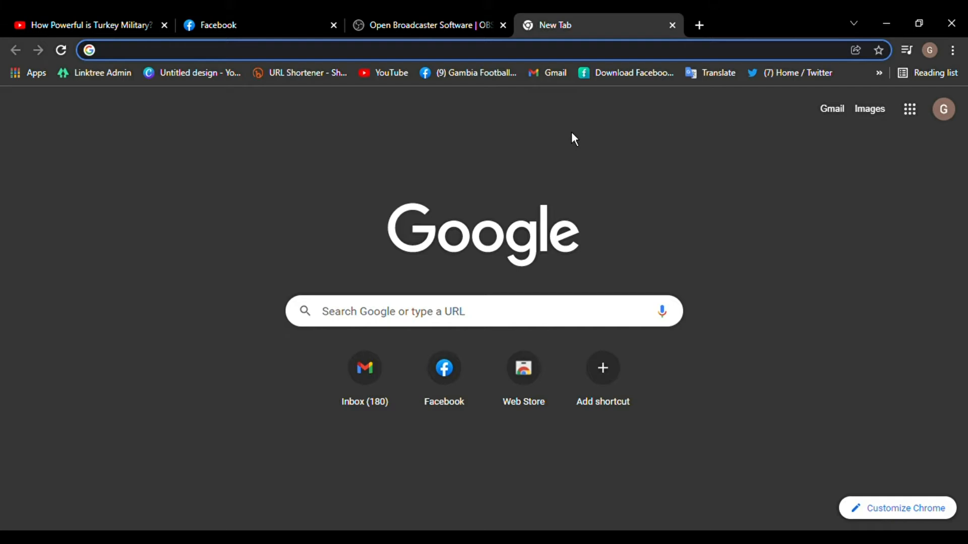
Search Google for 'obs studio download' from a new tab's address bar
{"action": "type", "text": "obs"}
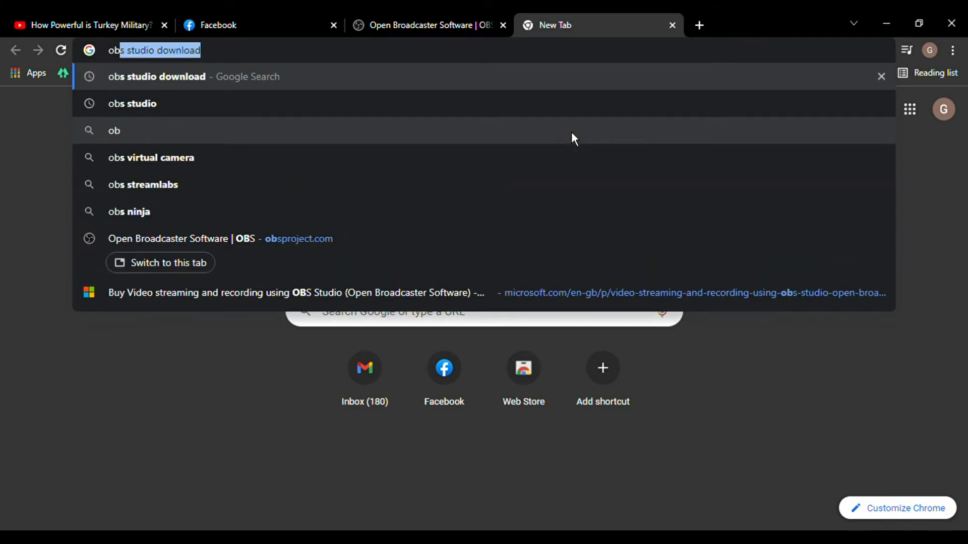
{"action": "type", "text": " studio"}
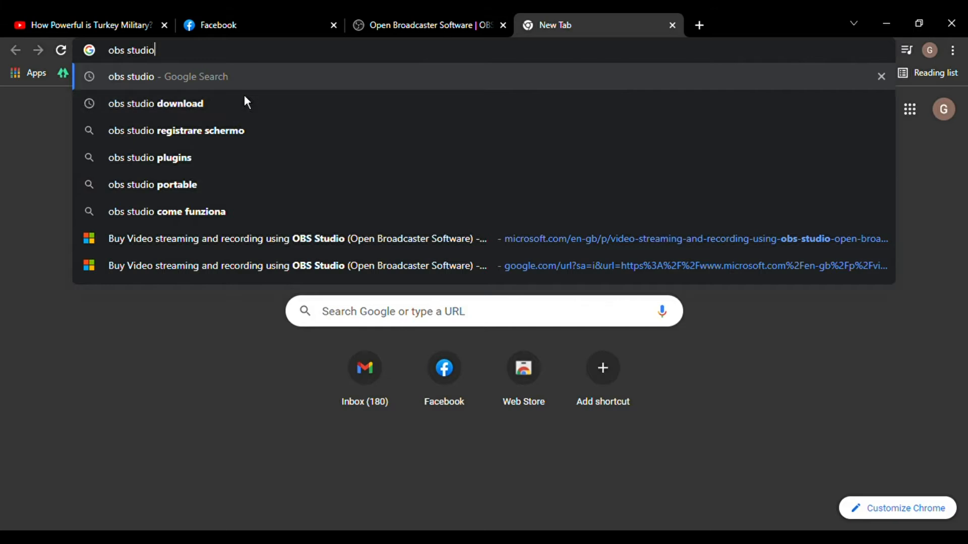
{"action": "key", "text": "Down"}
{"action": "key", "text": "Return"}
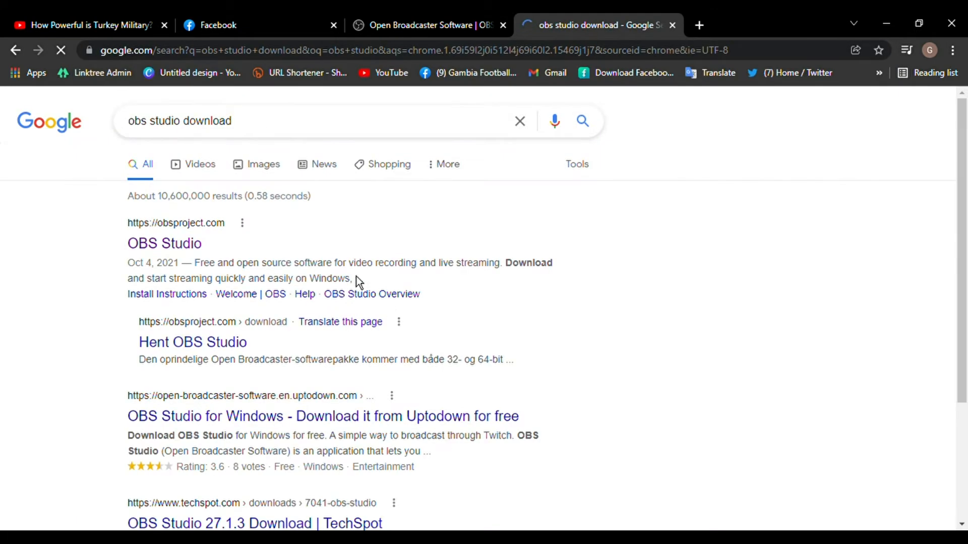
Open the official obsproject.com result and scroll through its page, back up to the top
{"action": "left_click", "coordinate": [160, 247]}
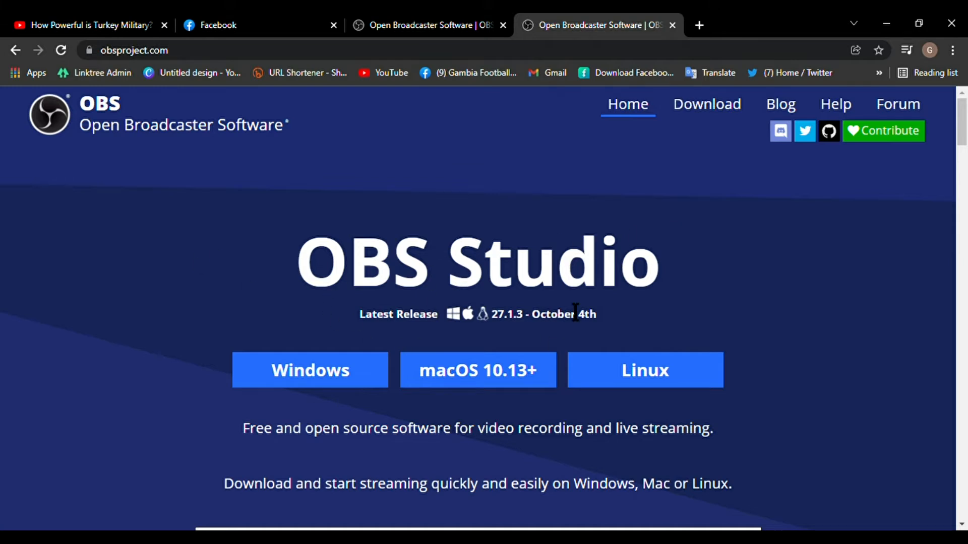
{"action": "scroll", "coordinate": [575, 341], "scroll_direction": "down", "scroll_amount": 3}
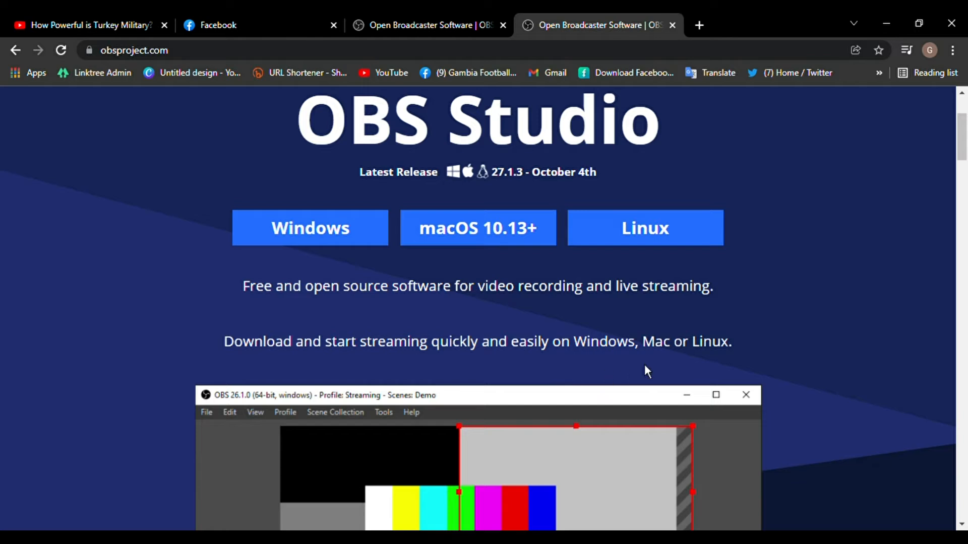
{"action": "scroll", "coordinate": [798, 376], "scroll_direction": "down", "scroll_amount": 5}
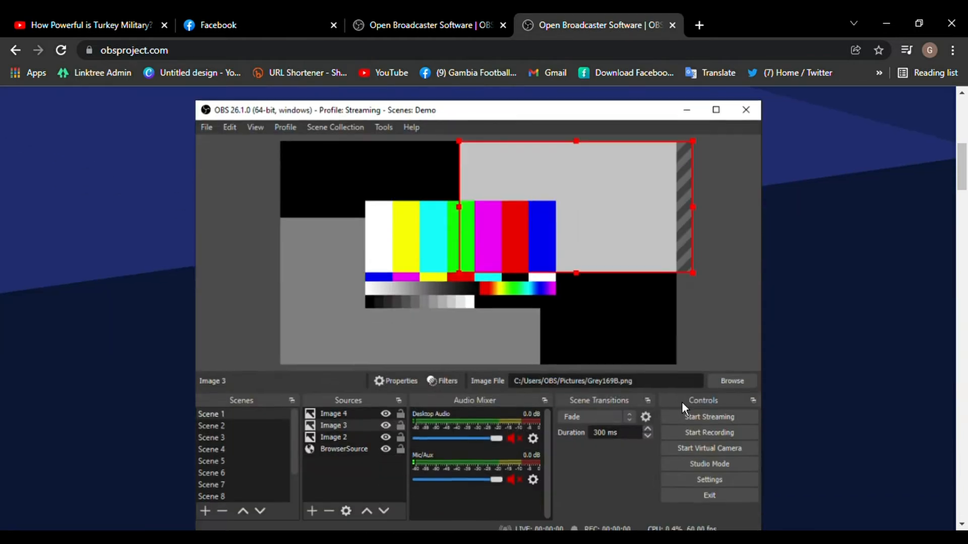
{"action": "scroll", "coordinate": [682, 404], "scroll_direction": "down", "scroll_amount": 1}
{"action": "scroll", "coordinate": [751, 403], "scroll_direction": "up", "scroll_amount": 1}
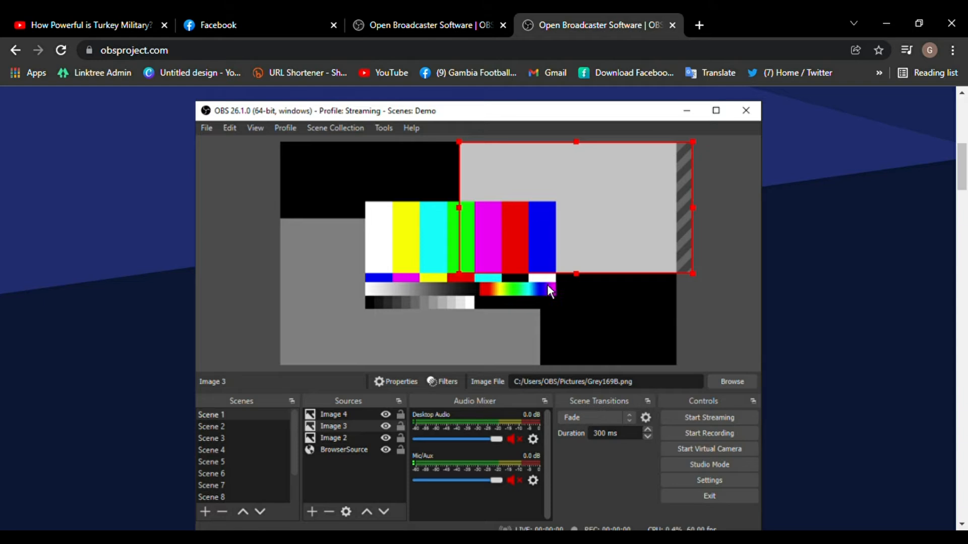
{"action": "scroll", "coordinate": [587, 309], "scroll_direction": "up", "scroll_amount": 5}
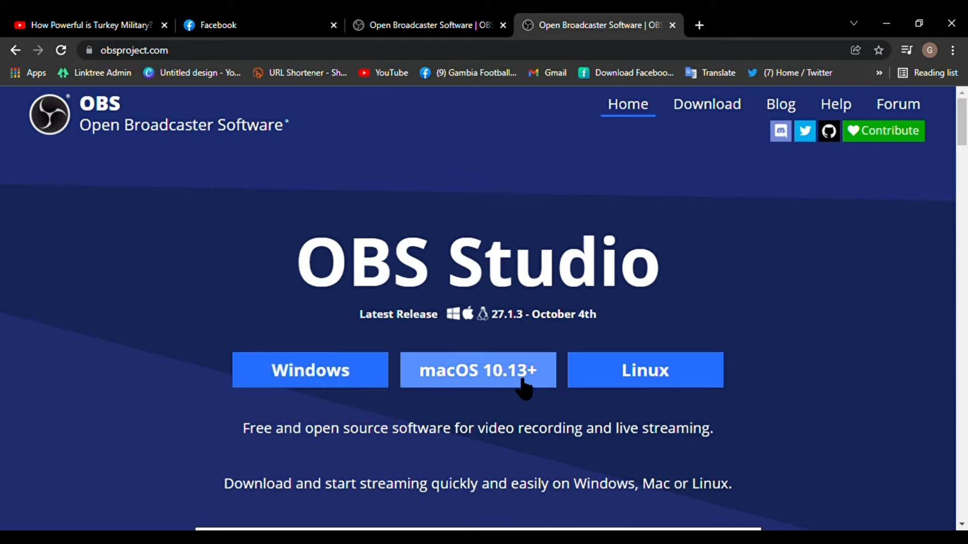
Download the OBS Studio 27.1.3 Windows installer from obsproject.com
{"action": "left_click", "coordinate": [332, 373]}
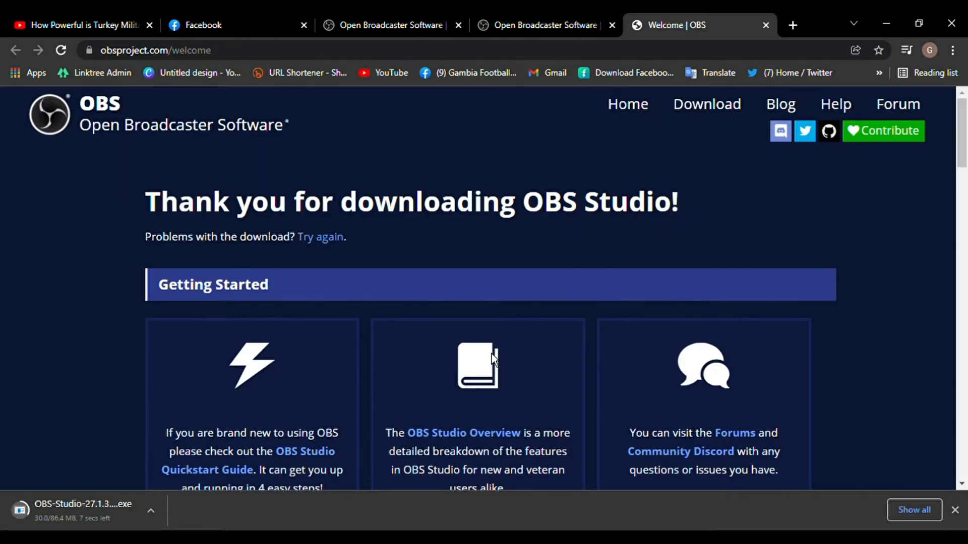
{"action": "scroll", "coordinate": [524, 379], "scroll_direction": "down", "scroll_amount": 7}
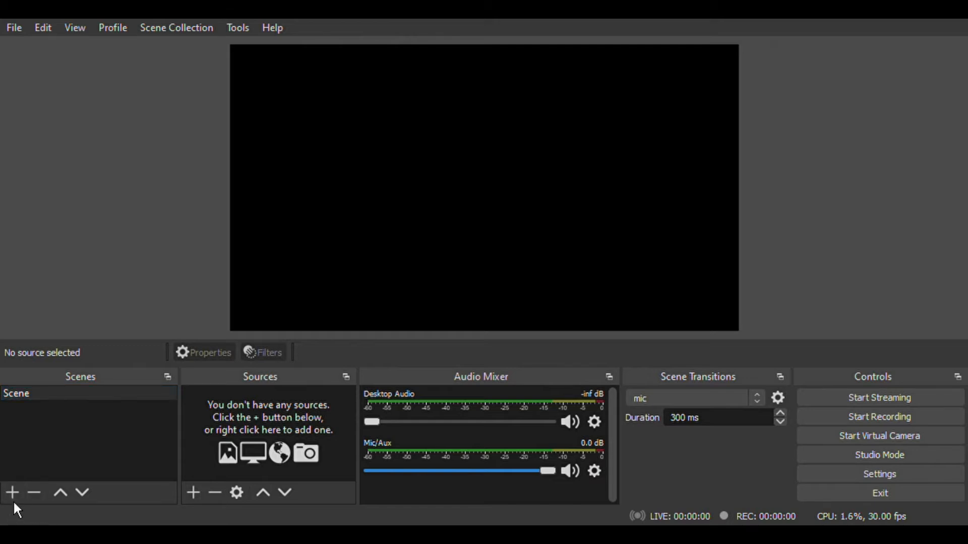
Create Scene 2, return to Scene, and add a Display Capture of Display 1 (1366x768)
{"action": "left_click", "coordinate": [462, 307]}
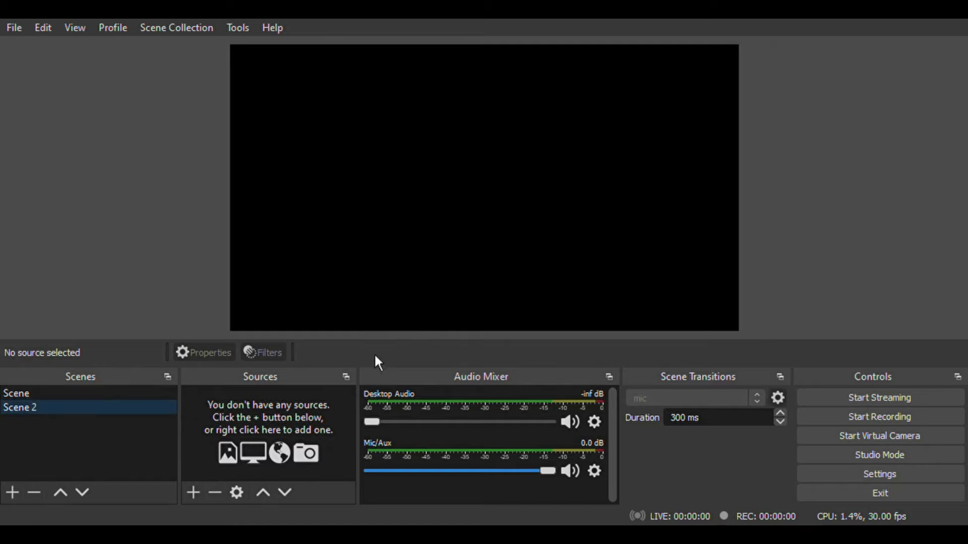
{"action": "left_click", "coordinate": [31, 401]}
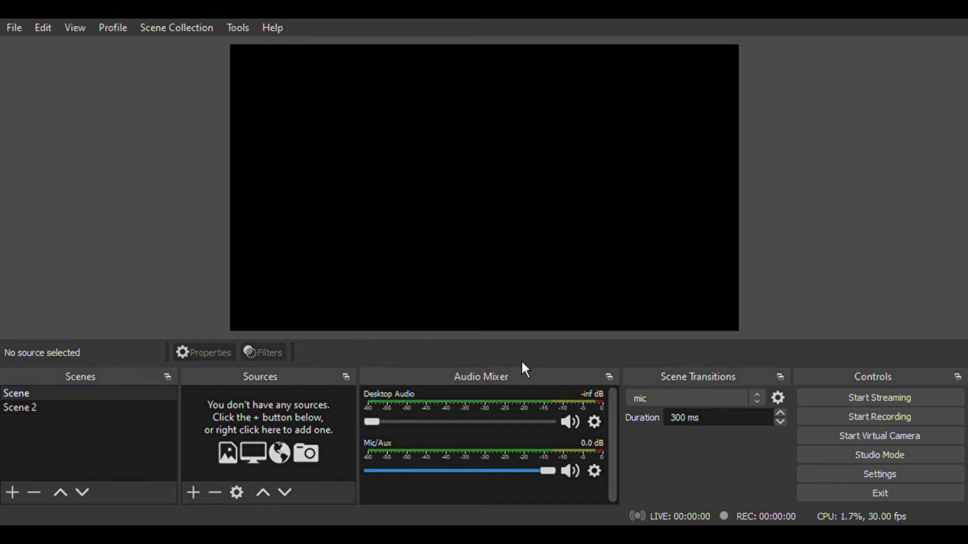
{"action": "left_click", "coordinate": [547, 395]}
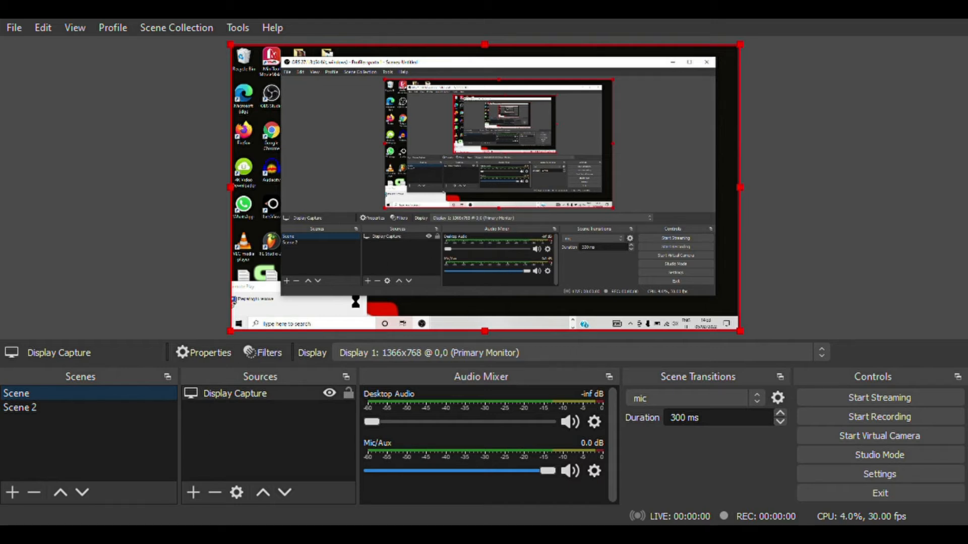
Show the Add Source menu of source types from the Sources panel
{"action": "left_click", "coordinate": [195, 504]}
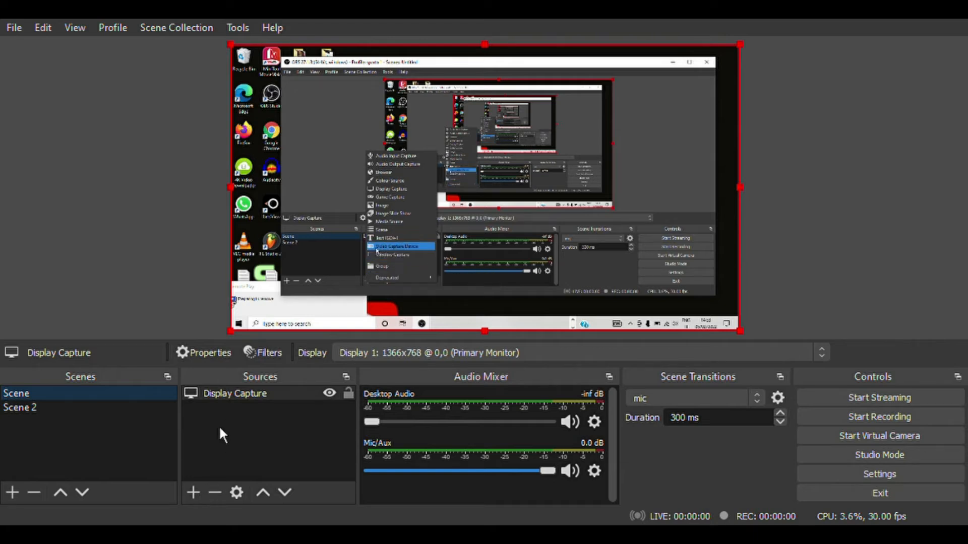
Add a Video Capture Device source showing the live webcam feed above the display capture
{"action": "left_click", "coordinate": [281, 424]}
{"action": "left_click", "coordinate": [516, 234]}
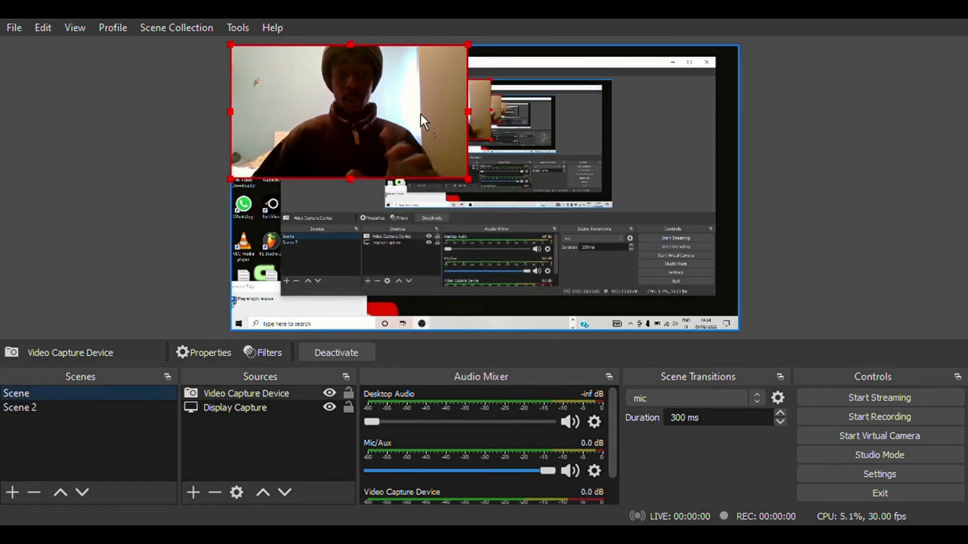
Drag the webcam feed toward the bottom-left, nudging the display capture slightly down
{"action": "left_click_drag", "start_coordinate": [421, 113], "coordinate": [451, 233]}
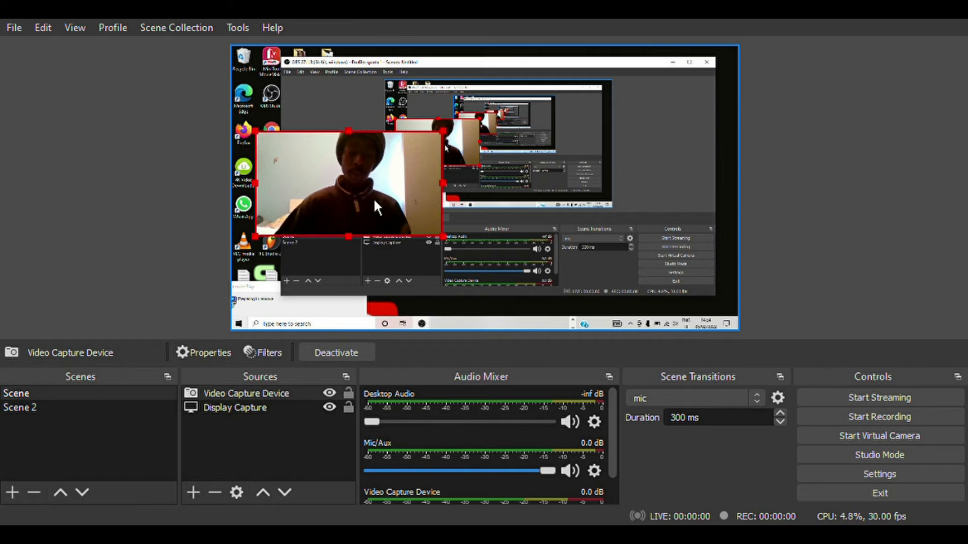
{"action": "left_click_drag", "start_coordinate": [392, 207], "coordinate": [373, 297]}
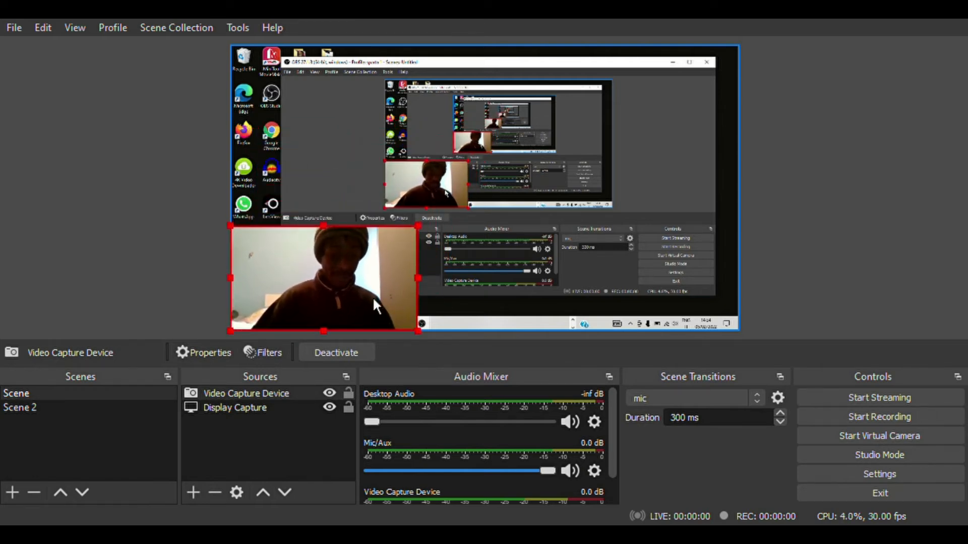
{"action": "left_click", "coordinate": [374, 302]}
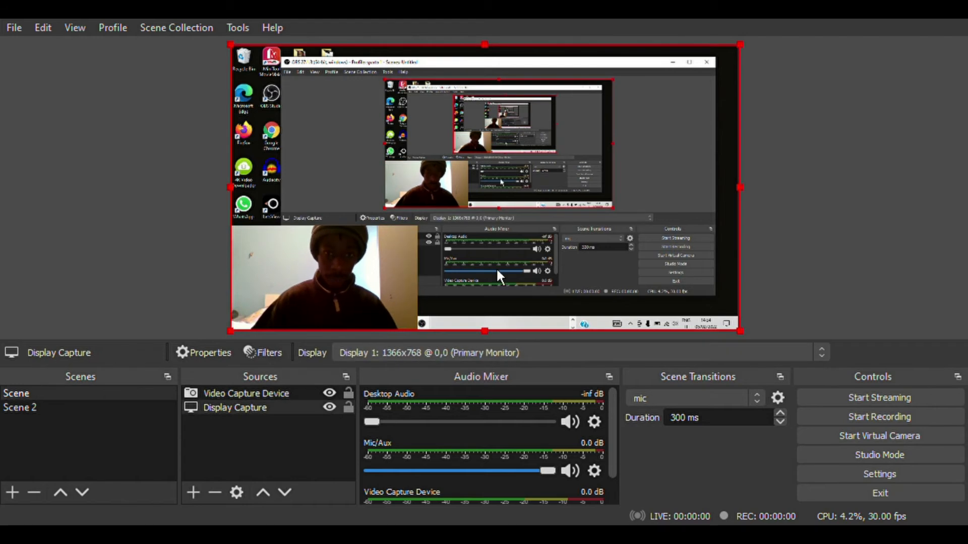
{"action": "mouse_move", "coordinate": [470, 146]}
{"action": "left_mouse_down"}
{"action": "mouse_move", "coordinate": [462, 166]}
{"action": "mouse_move", "coordinate": [484, 135]}
{"action": "mouse_move", "coordinate": [469, 133]}
{"action": "mouse_move", "coordinate": [471, 147]}
{"action": "mouse_move", "coordinate": [487, 147]}
{"action": "mouse_move", "coordinate": [474, 149]}
{"action": "left_mouse_up"}
{"action": "left_click", "coordinate": [337, 276]}
{"action": "left_click_drag", "start_coordinate": [338, 279], "coordinate": [351, 243]}
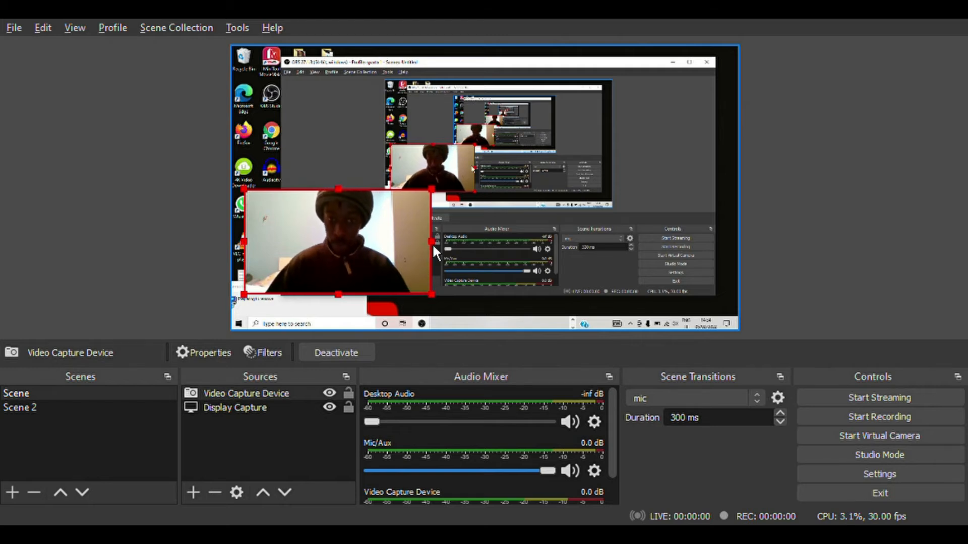
Shrink the webcam feed from its sides and settle it in the bottom-left corner
{"action": "left_click_drag", "start_coordinate": [435, 256], "coordinate": [426, 255]}
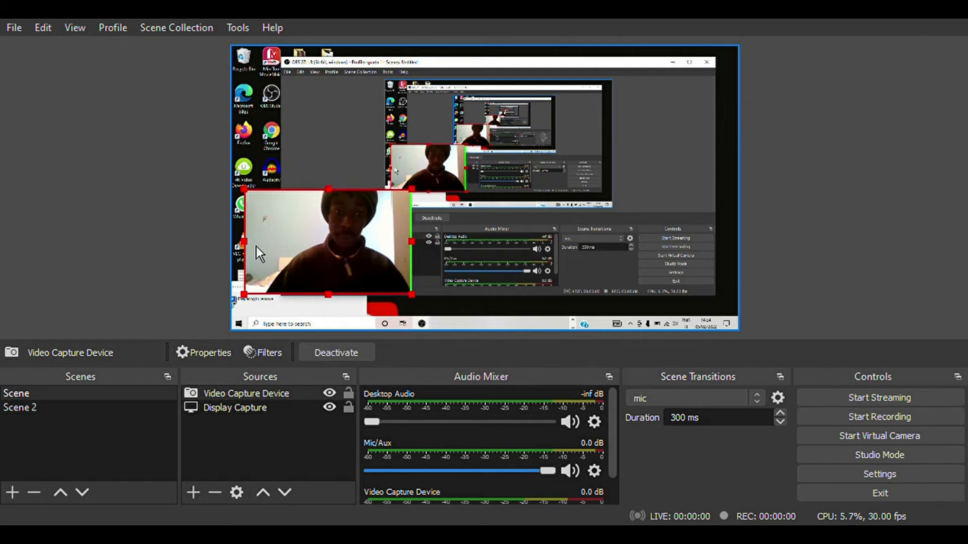
{"action": "left_click_drag", "start_coordinate": [258, 256], "coordinate": [293, 260]}
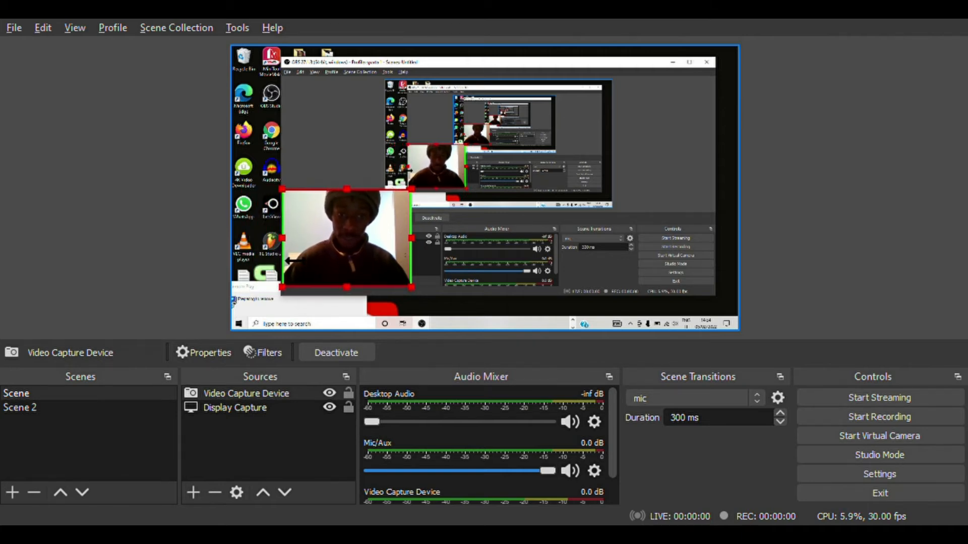
{"action": "key", "text": "alt"}
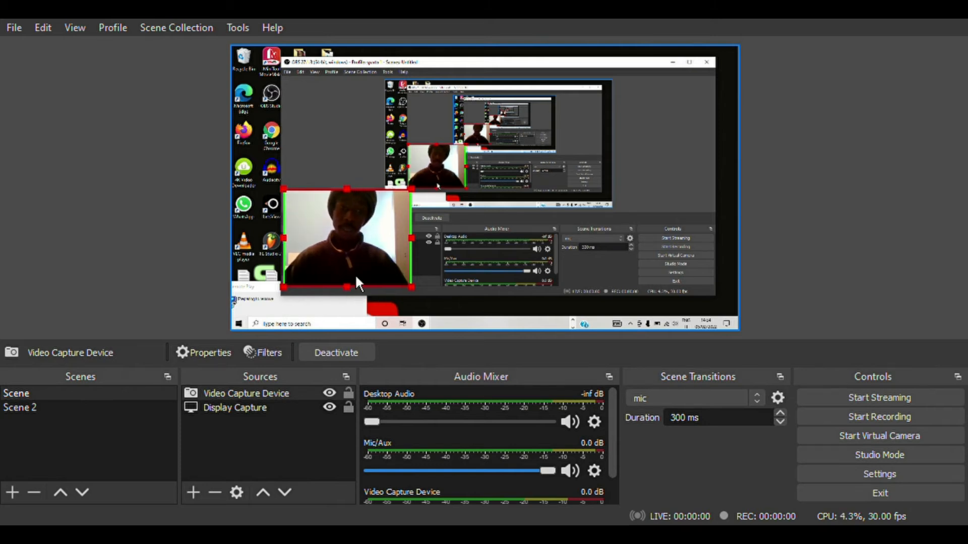
{"action": "left_click_drag", "start_coordinate": [374, 239], "coordinate": [320, 280]}
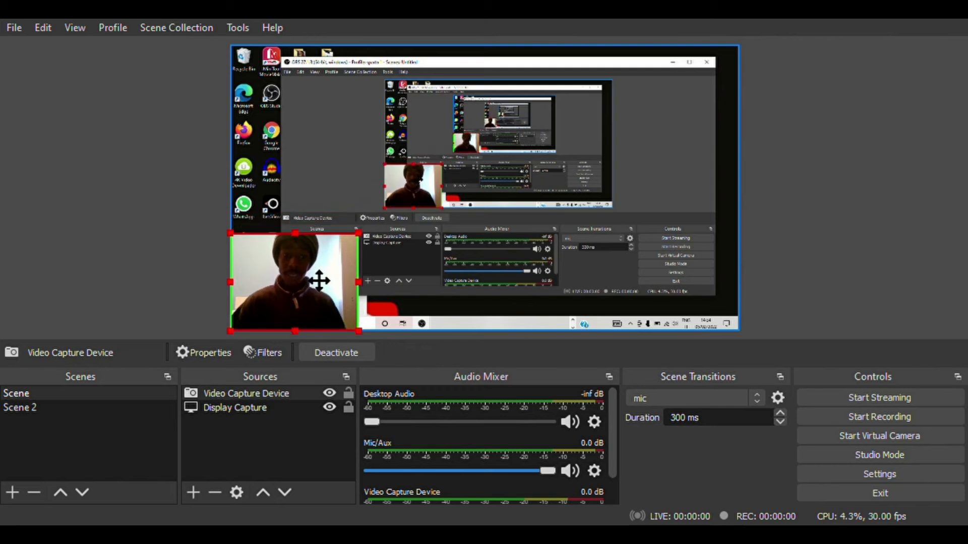
{"action": "left_click", "coordinate": [182, 221]}
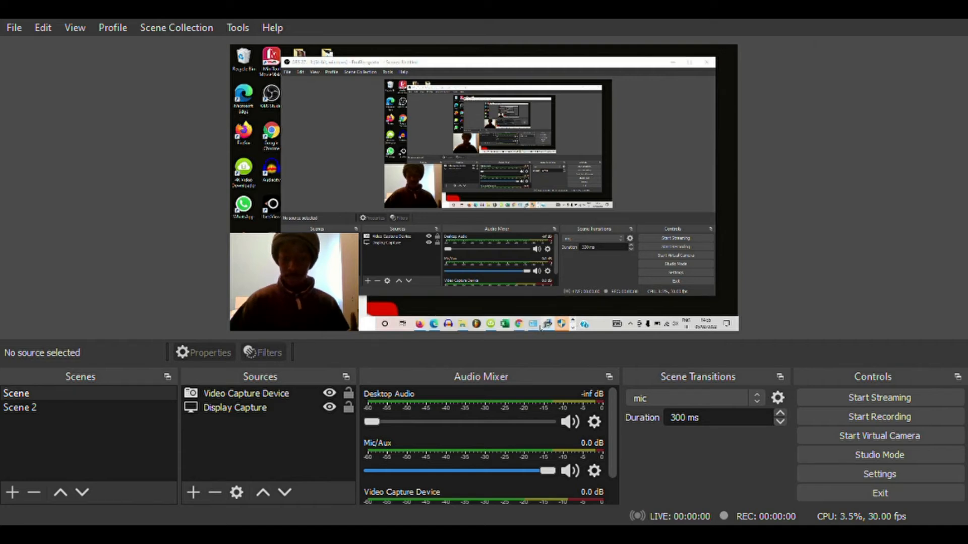
{"action": "mouse_move", "coordinate": [520, 326]}
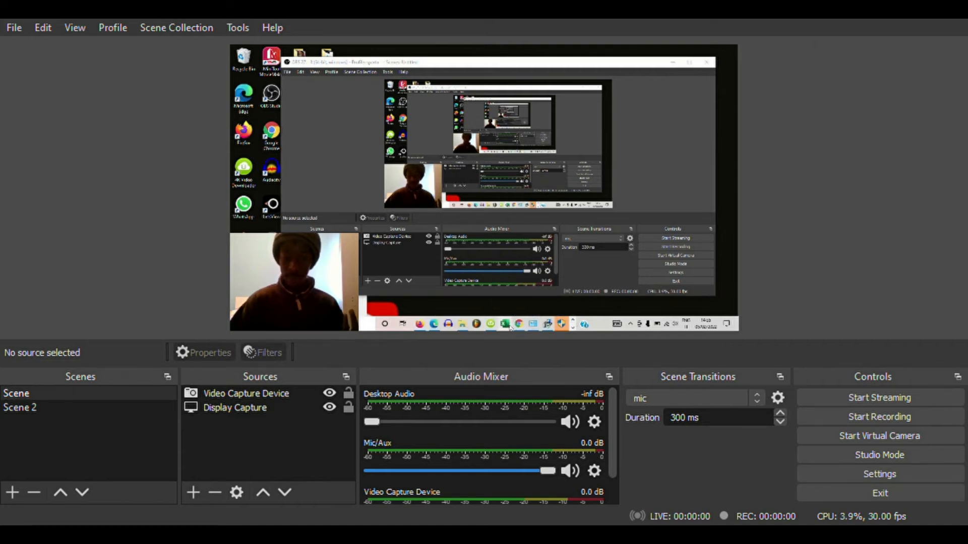
{"action": "left_click", "coordinate": [519, 327]}
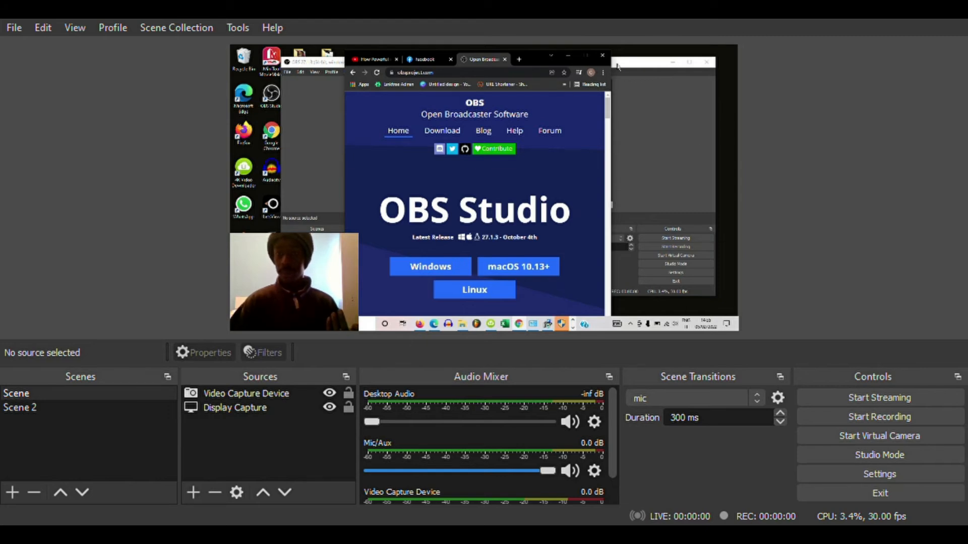
{"action": "left_click", "coordinate": [617, 64]}
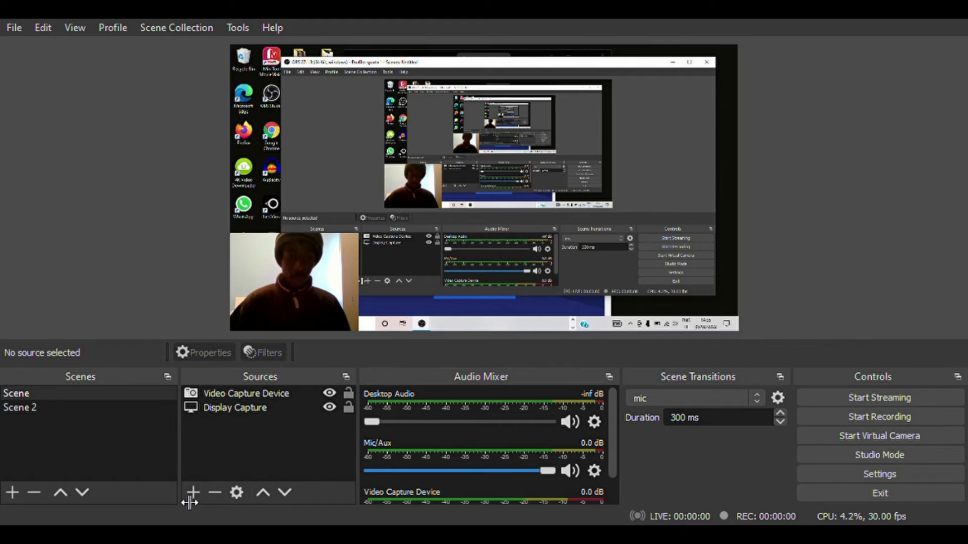
Add an Image source and load the Sparta King logo file through Browse
{"action": "left_click", "coordinate": [204, 505]}
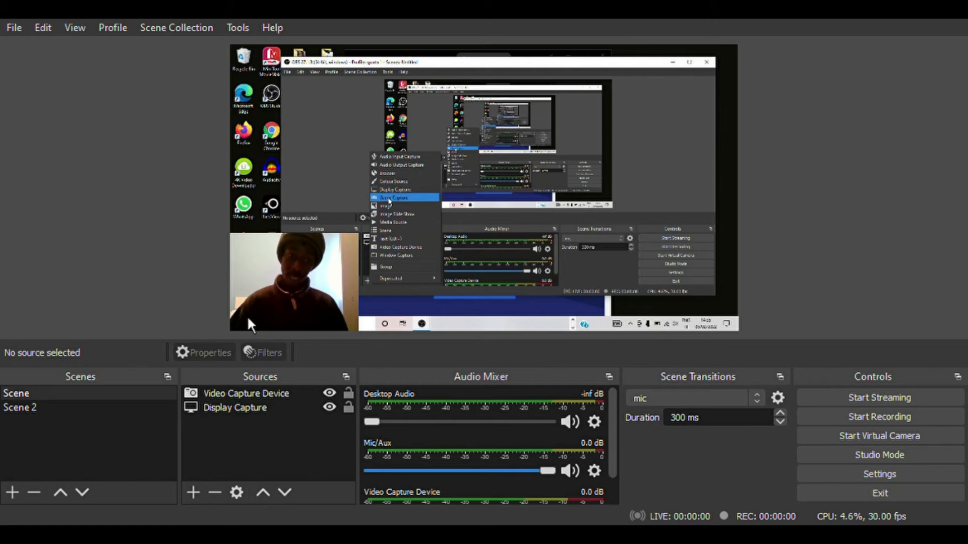
{"action": "left_click", "coordinate": [247, 331]}
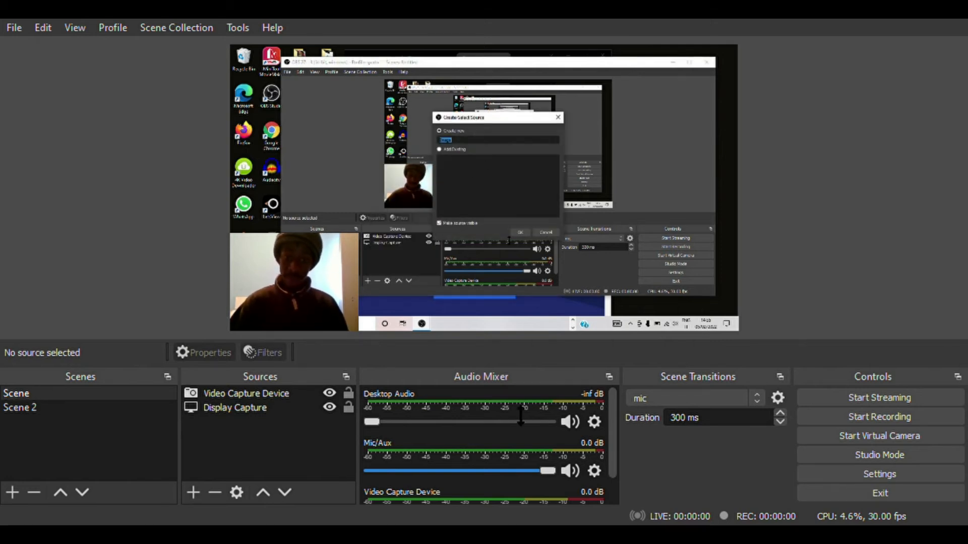
{"action": "left_click", "coordinate": [531, 395]}
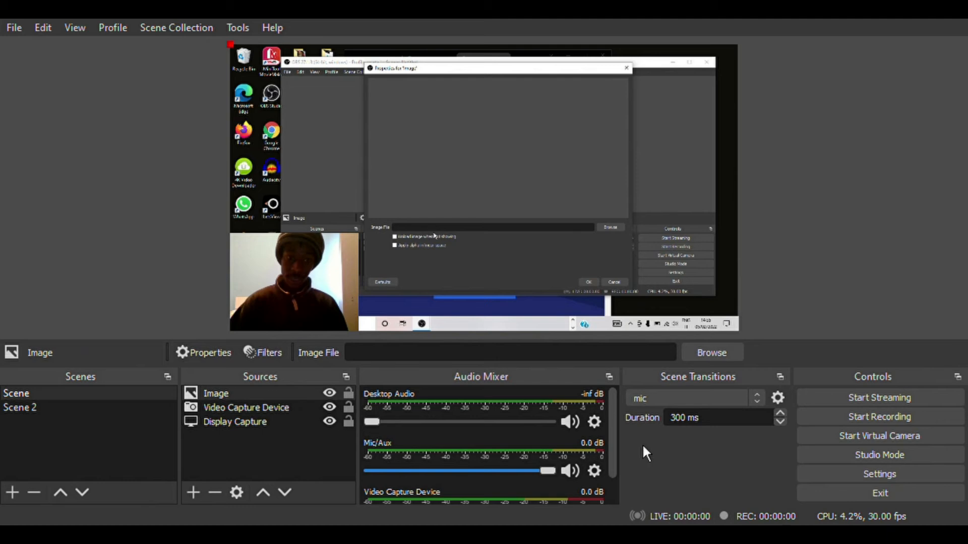
{"action": "left_click", "coordinate": [750, 385]}
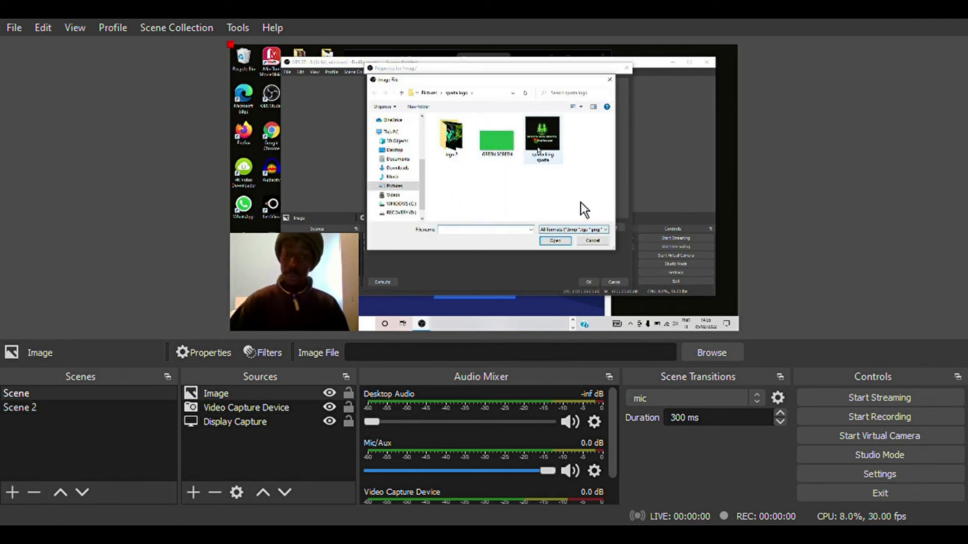
{"action": "left_click", "coordinate": [641, 409]}
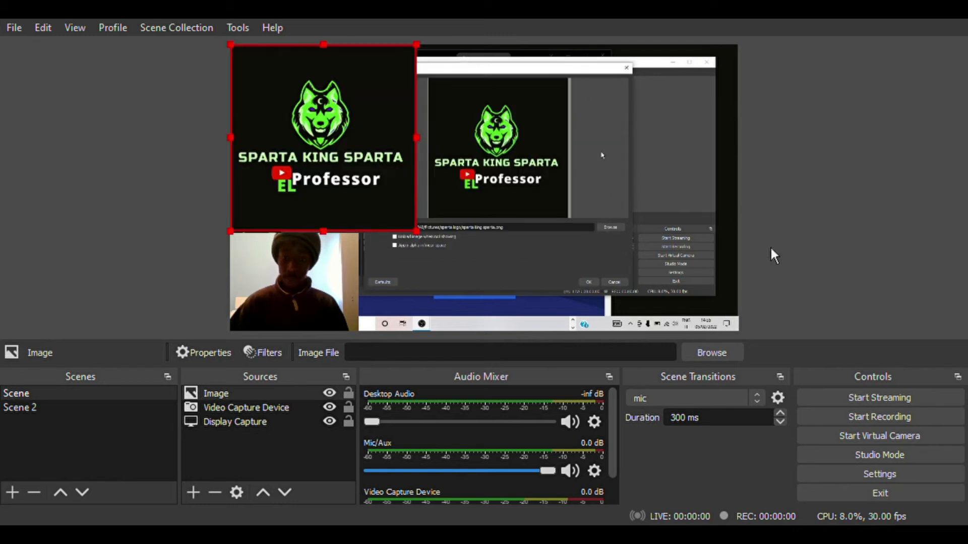
Confirm the logo image, move and resize it on the canvas, then remove it
{"action": "left_click", "coordinate": [701, 508]}
{"action": "left_click_drag", "start_coordinate": [399, 171], "coordinate": [689, 214]}
{"action": "left_click_drag", "start_coordinate": [570, 115], "coordinate": [570, 46]}
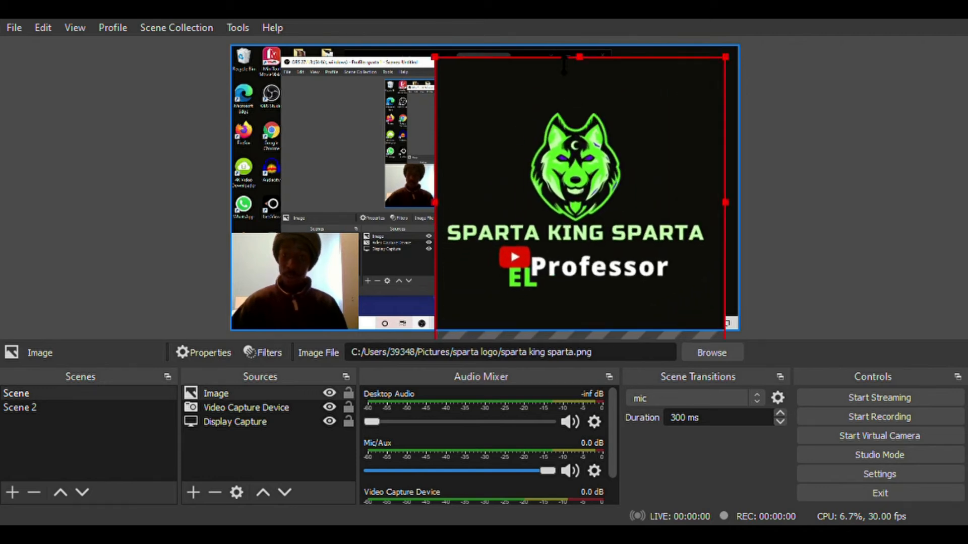
{"action": "left_click_drag", "start_coordinate": [444, 206], "coordinate": [497, 166]}
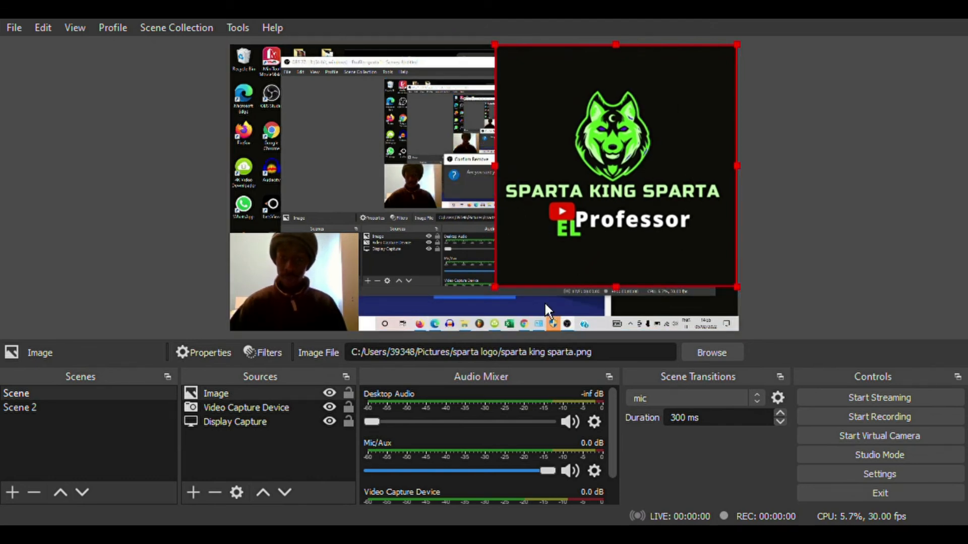
{"action": "left_click", "coordinate": [545, 303]}
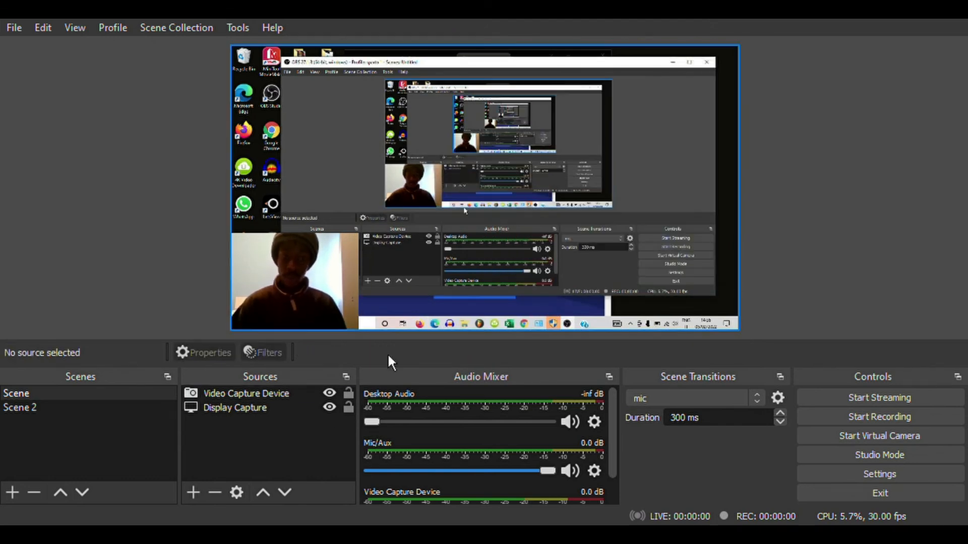
{"action": "left_click", "coordinate": [202, 501]}
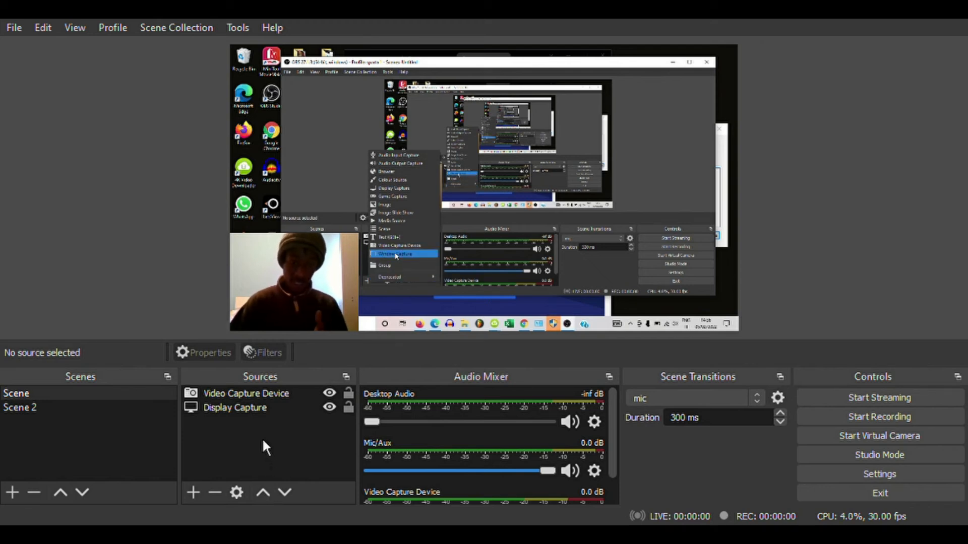
{"action": "left_click", "coordinate": [152, 456]}
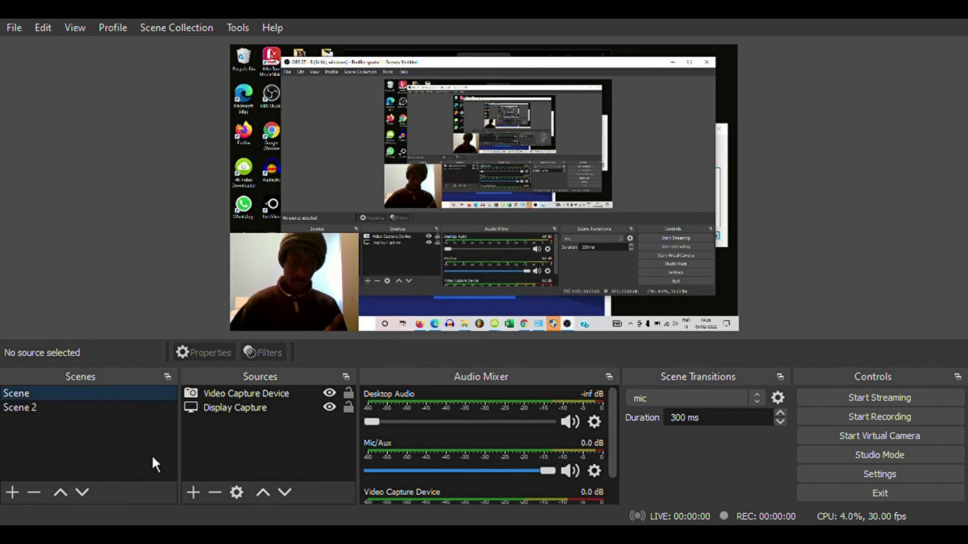
{"action": "left_click", "coordinate": [245, 400]}
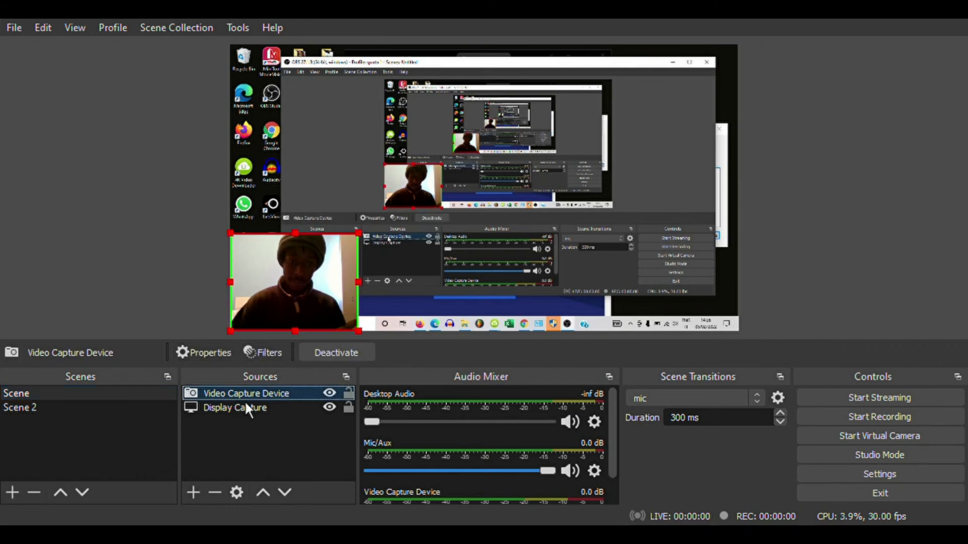
{"action": "left_click", "coordinate": [196, 499]}
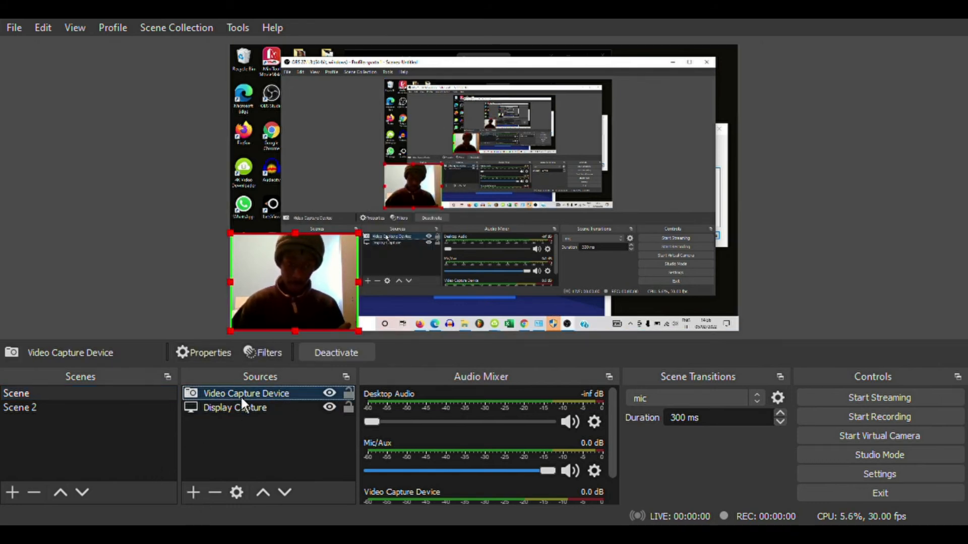
{"action": "left_click", "coordinate": [107, 433]}
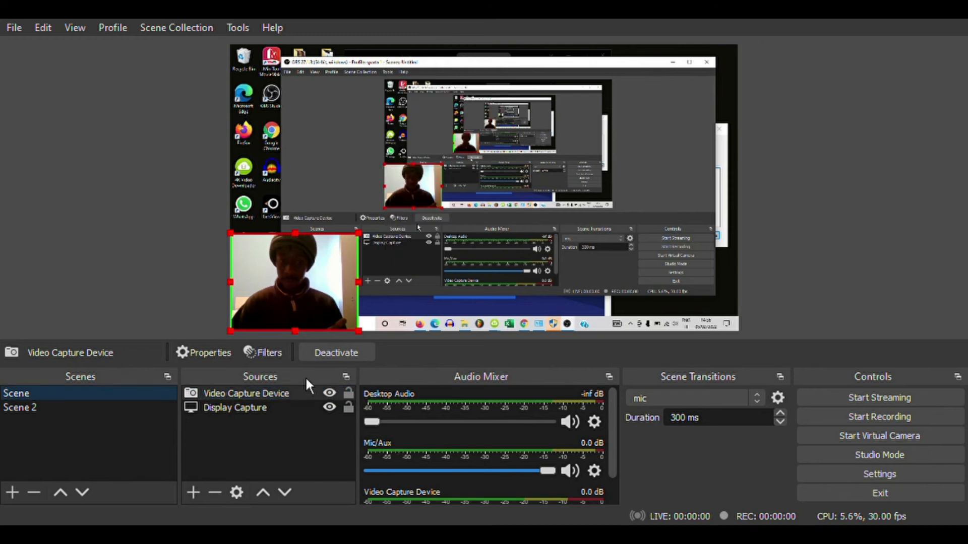
Open the webcam source's Filters window and add a Chroma Key effect filter
{"action": "left_click", "coordinate": [246, 397]}
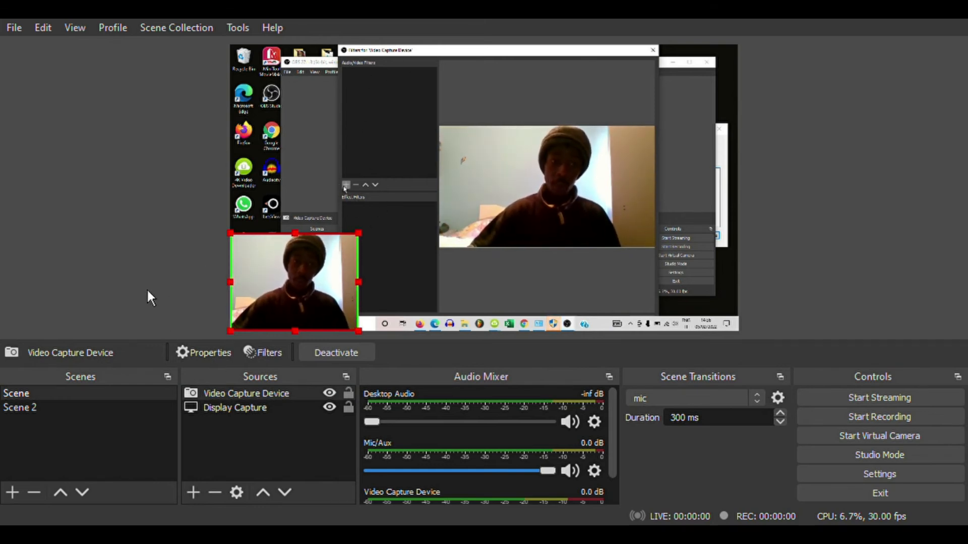
{"action": "left_click_drag", "start_coordinate": [548, 46], "coordinate": [543, 56]}
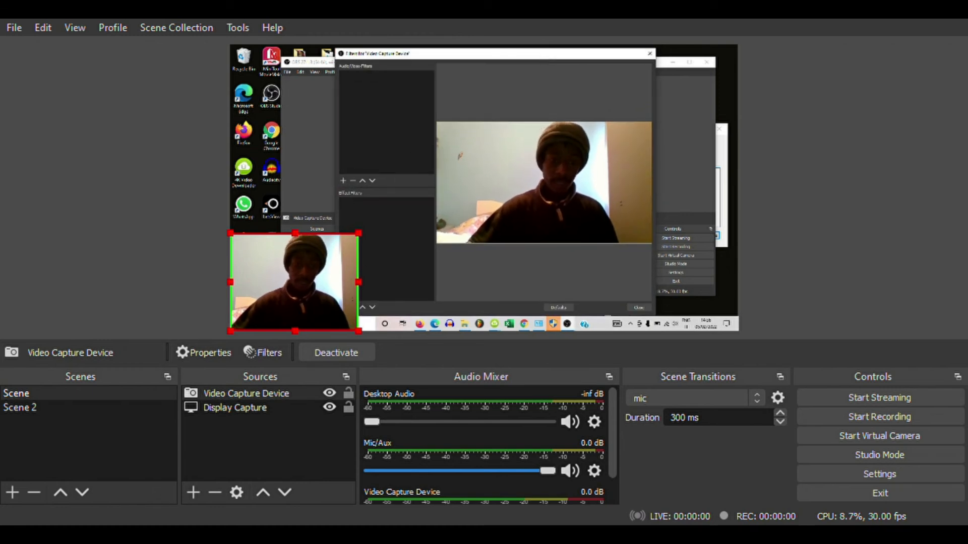
{"action": "left_click", "coordinate": [343, 307]}
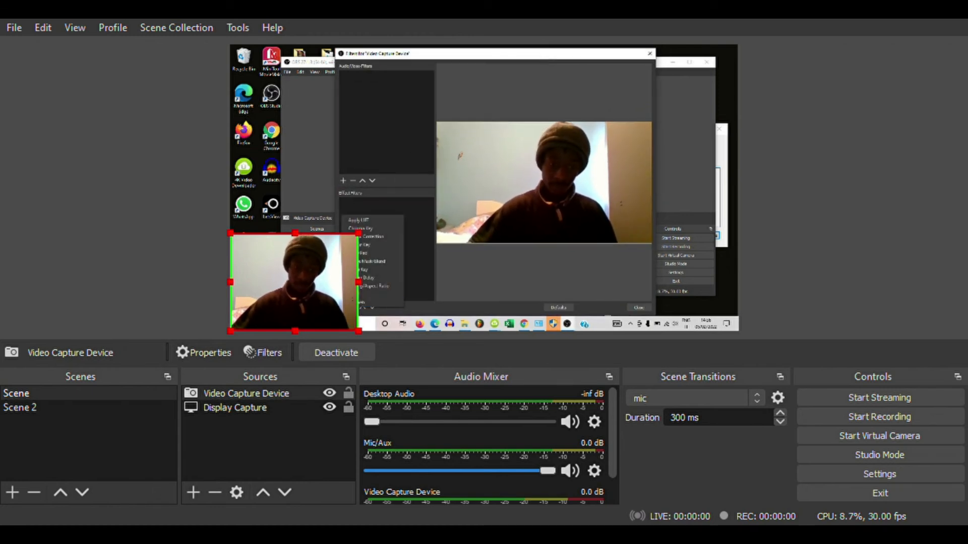
{"action": "left_click", "coordinate": [195, 386]}
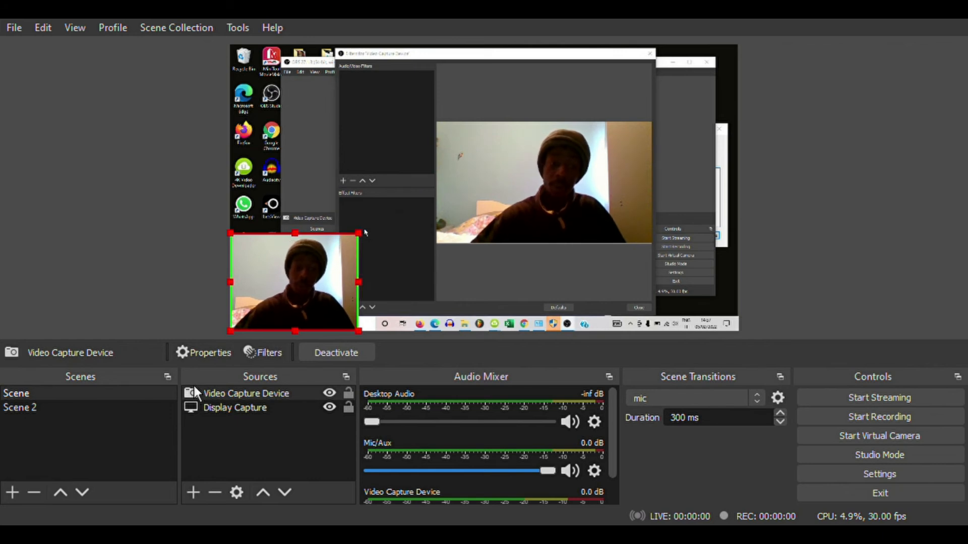
Name the new webcam filter Chroma Key, keep its green key colour, and close the Filters window
{"action": "left_click", "coordinate": [449, 315]}
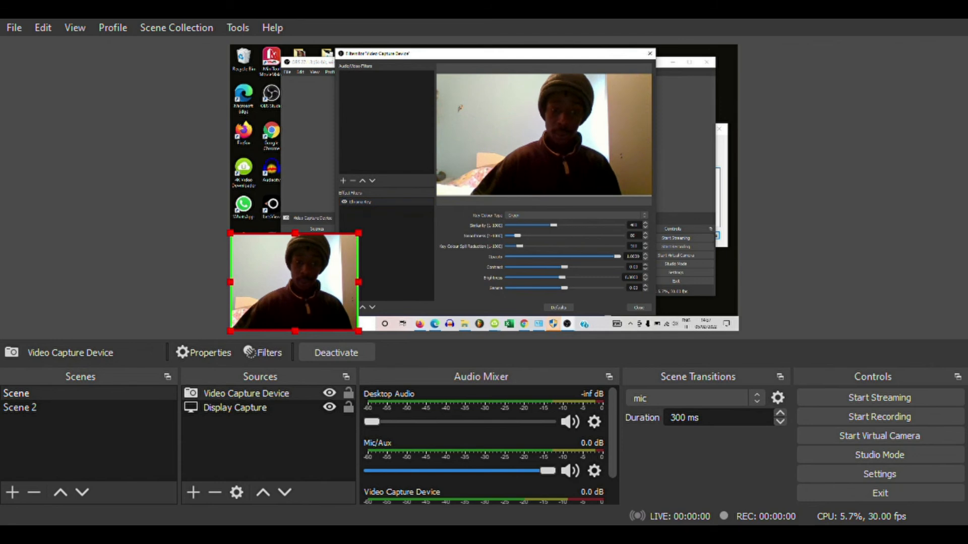
{"action": "left_click", "coordinate": [342, 307]}
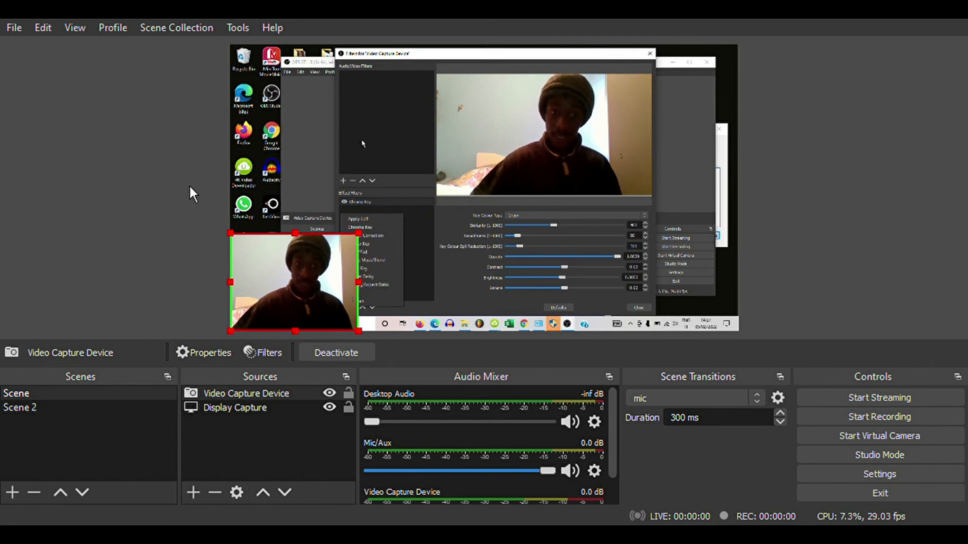
{"action": "left_click", "coordinate": [364, 144]}
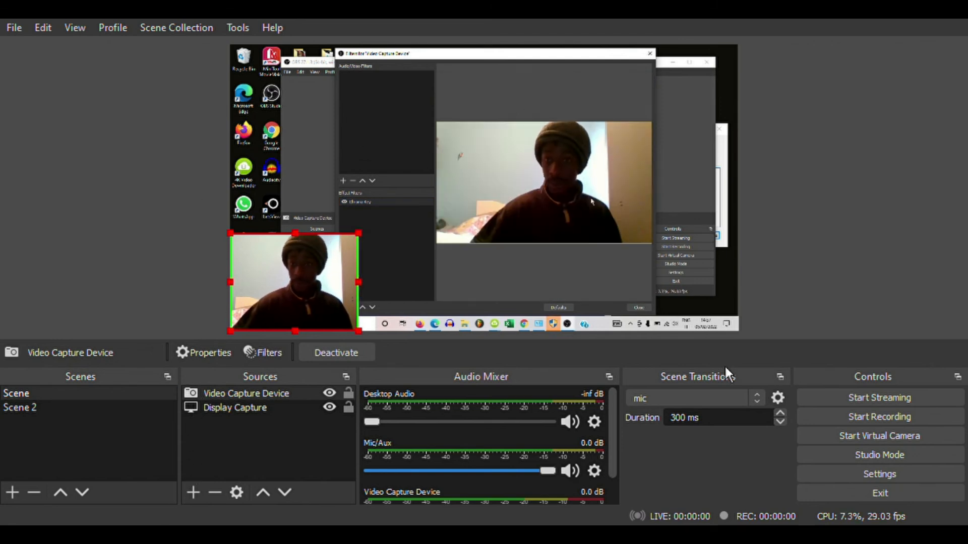
{"action": "left_click", "coordinate": [637, 307]}
Drag the Desktop Audio slider in the Audio Mixer from muted up to 0.0 dB
{"action": "left_click", "coordinate": [134, 444]}
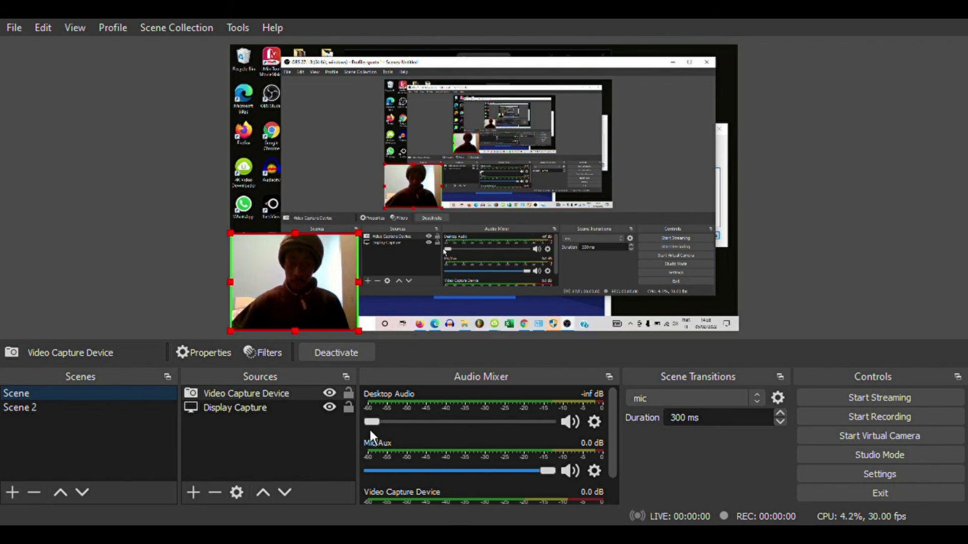
{"action": "left_click_drag", "start_coordinate": [382, 428], "coordinate": [569, 464]}
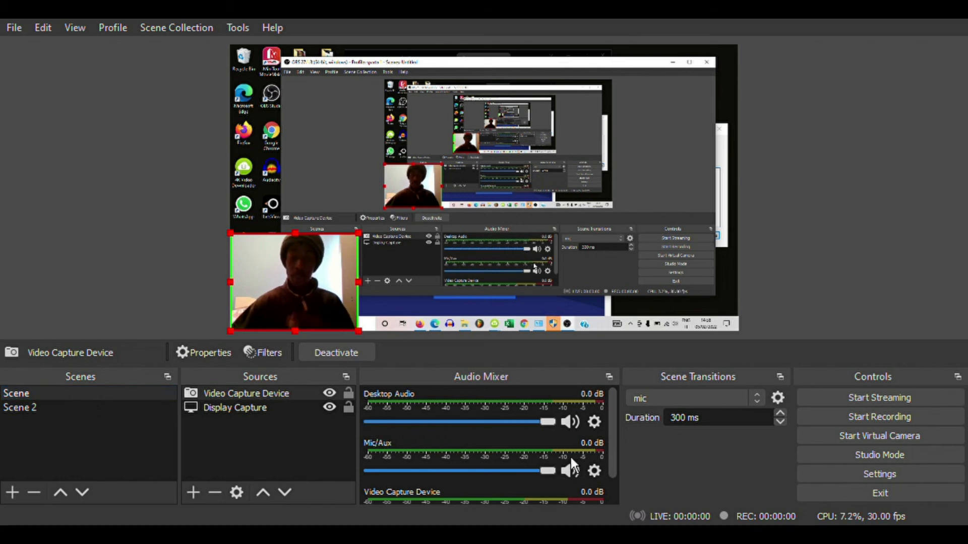
{"action": "scroll", "coordinate": [457, 438], "scroll_direction": "down", "scroll_amount": 1}
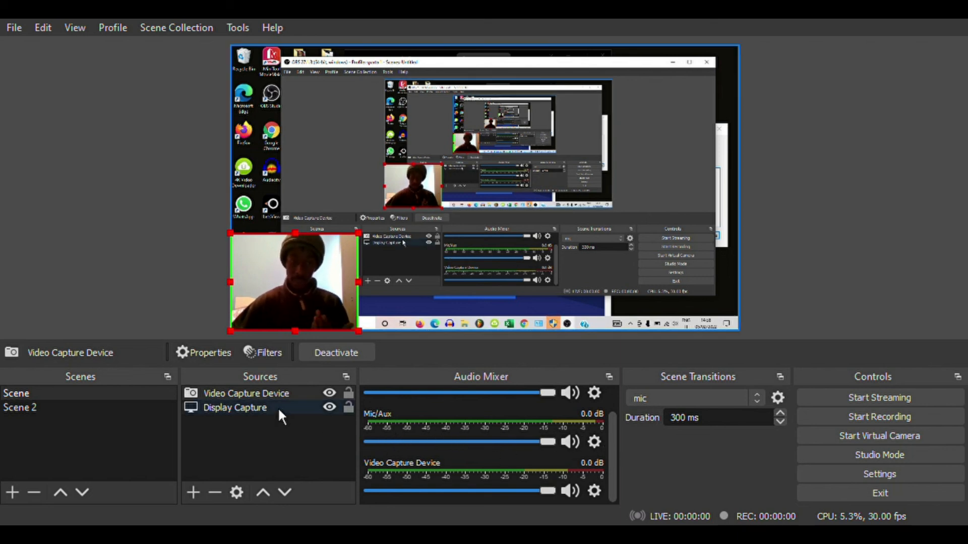
{"action": "left_click", "coordinate": [160, 223]}
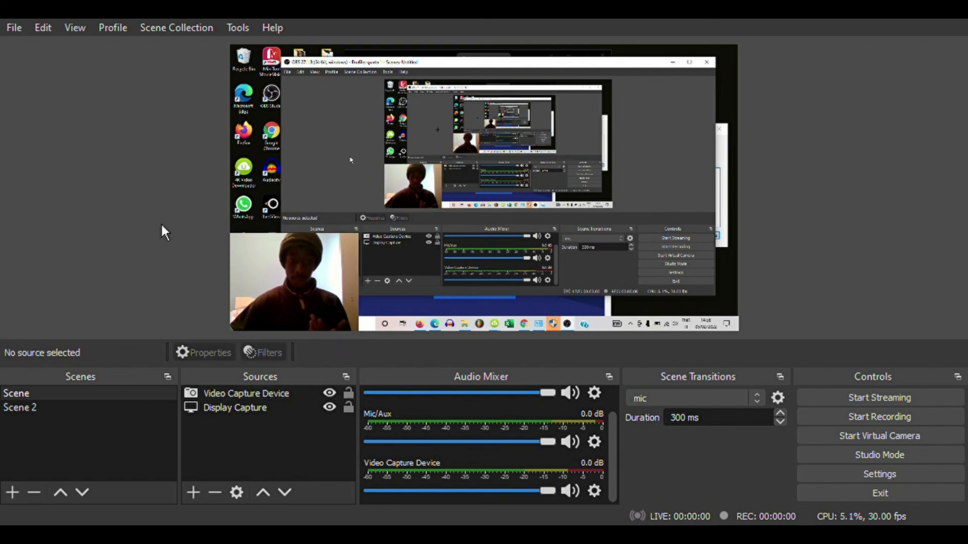
Add an Audio Input Capture source to the scene with the default input device
{"action": "left_click", "coordinate": [194, 492]}
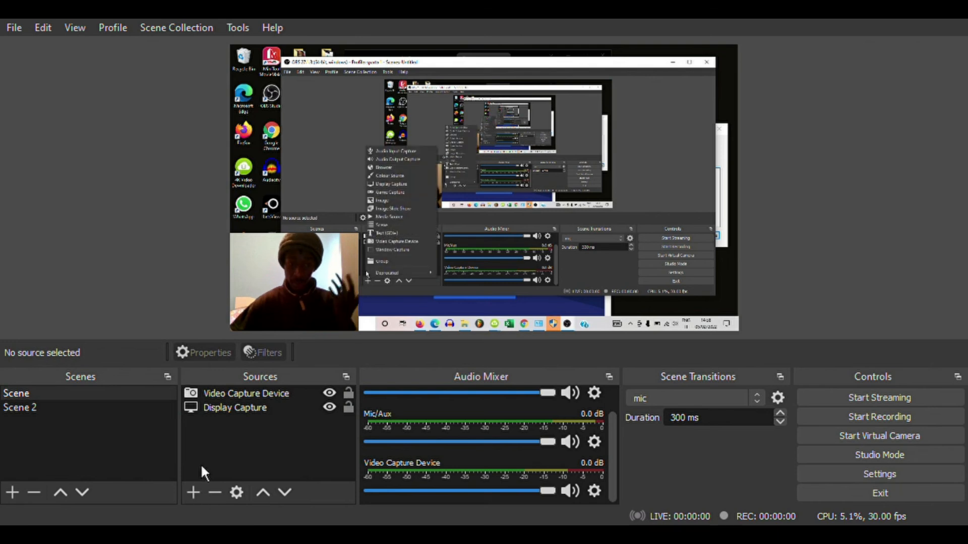
{"action": "left_click", "coordinate": [228, 212]}
{"action": "left_click", "coordinate": [537, 386]}
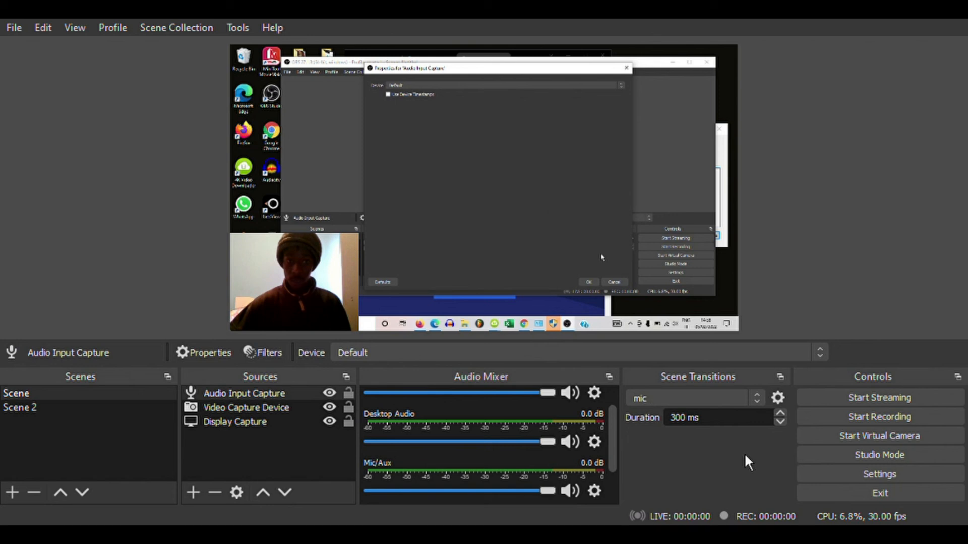
{"action": "left_click", "coordinate": [694, 496]}
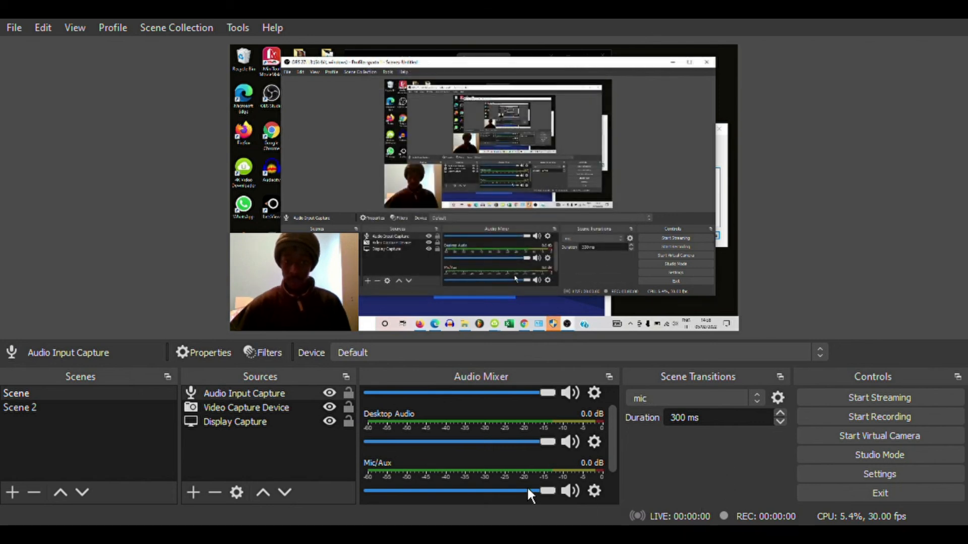
{"action": "scroll", "coordinate": [528, 486], "scroll_direction": "down", "scroll_amount": 1}
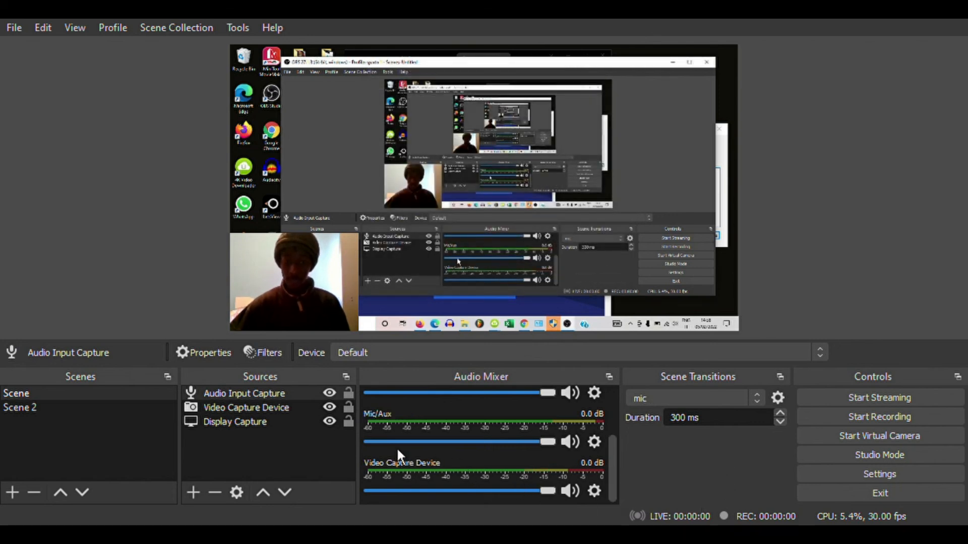
{"action": "left_click", "coordinate": [294, 395]}
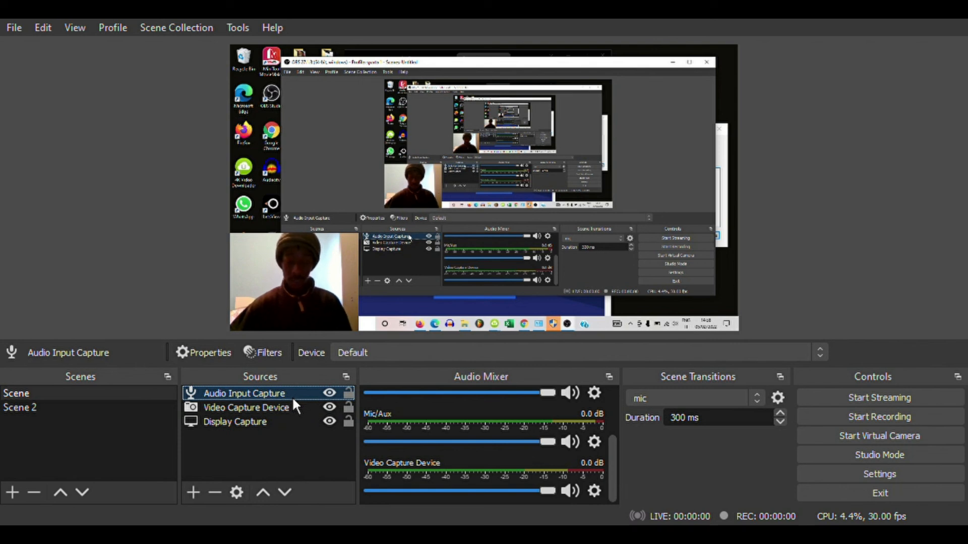
Add an Audio Output Capture source with the default output device settings
{"action": "left_click", "coordinate": [192, 496]}
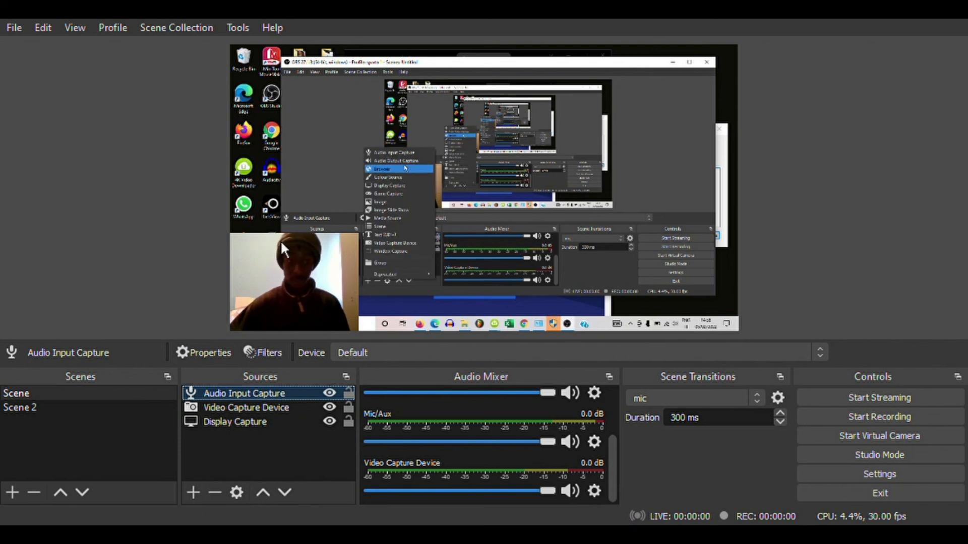
{"action": "left_click", "coordinate": [258, 229]}
{"action": "left_click", "coordinate": [540, 387]}
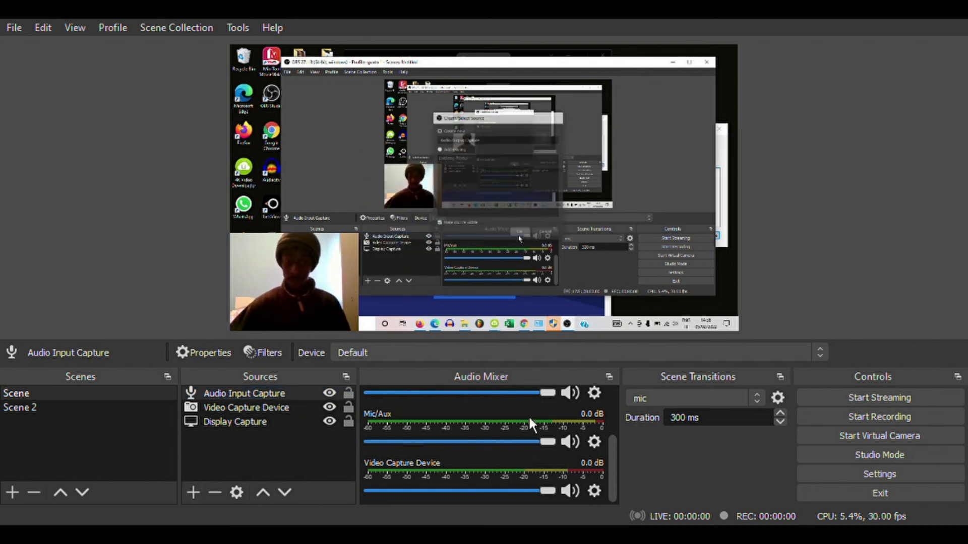
{"action": "left_click", "coordinate": [694, 503]}
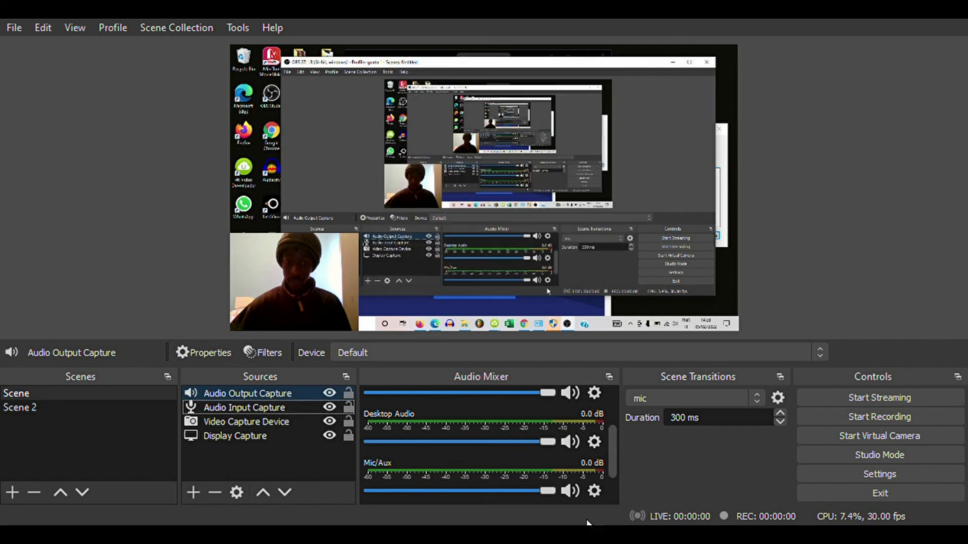
{"action": "scroll", "coordinate": [519, 478], "scroll_direction": "down", "scroll_amount": 1}
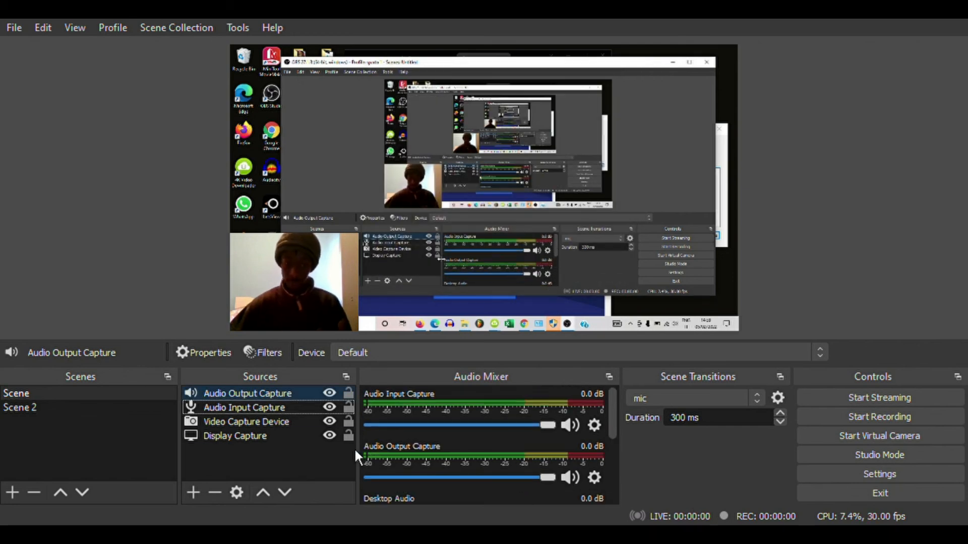
Keep Video Capture Device at the top of the source list and mute Mic/Aux
{"action": "left_click", "coordinate": [292, 422]}
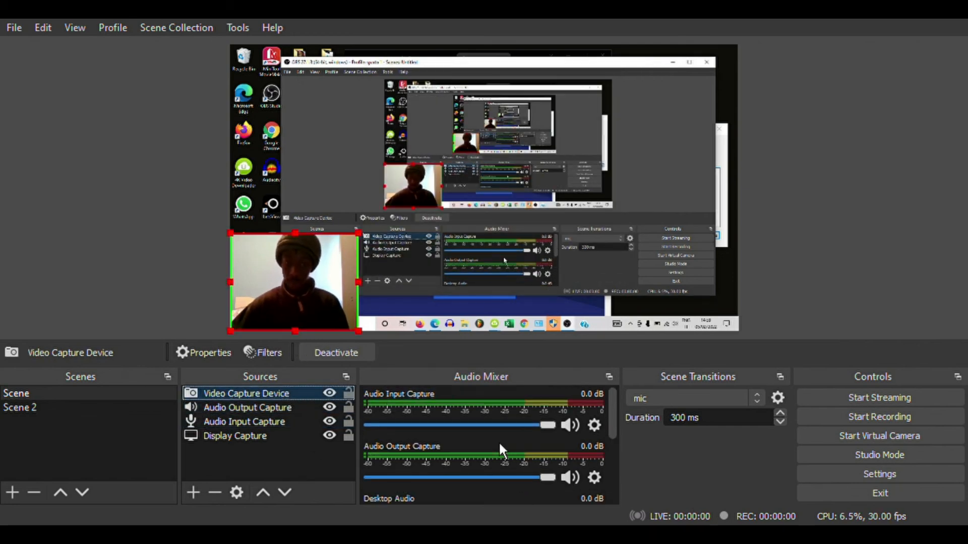
{"action": "scroll", "coordinate": [554, 438], "scroll_direction": "down", "scroll_amount": 3}
{"action": "left_click", "coordinate": [572, 446]}
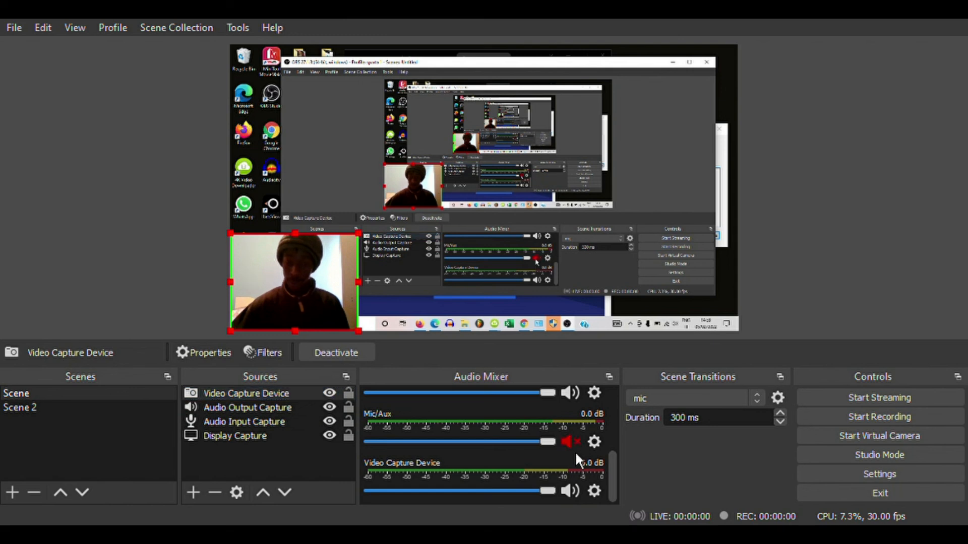